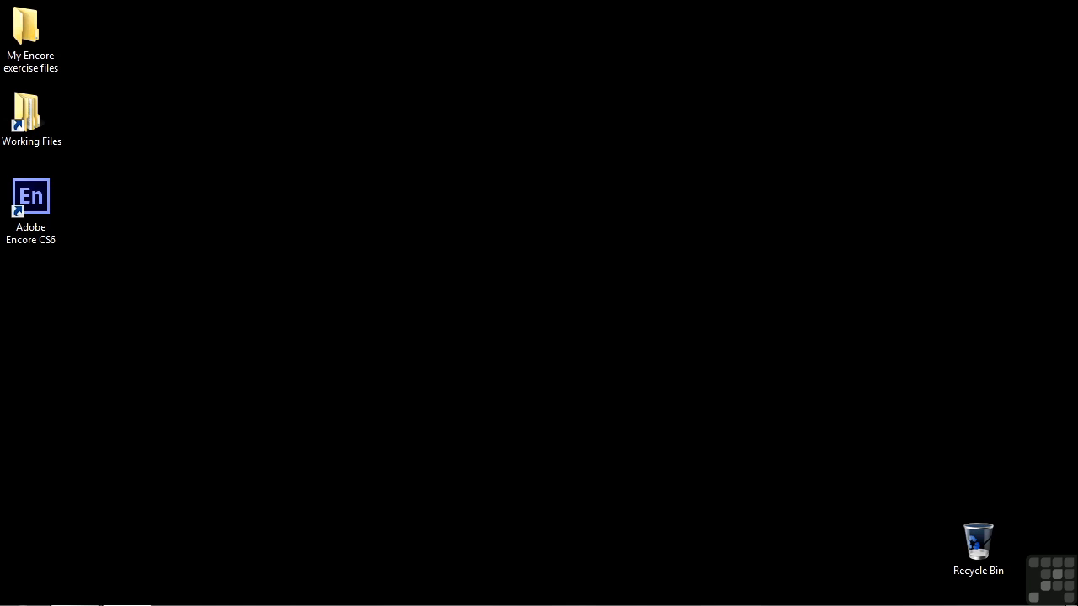
Open the 0305-managing assets project from Working Files > Encore projects in Explorer
double_click(37, 109)
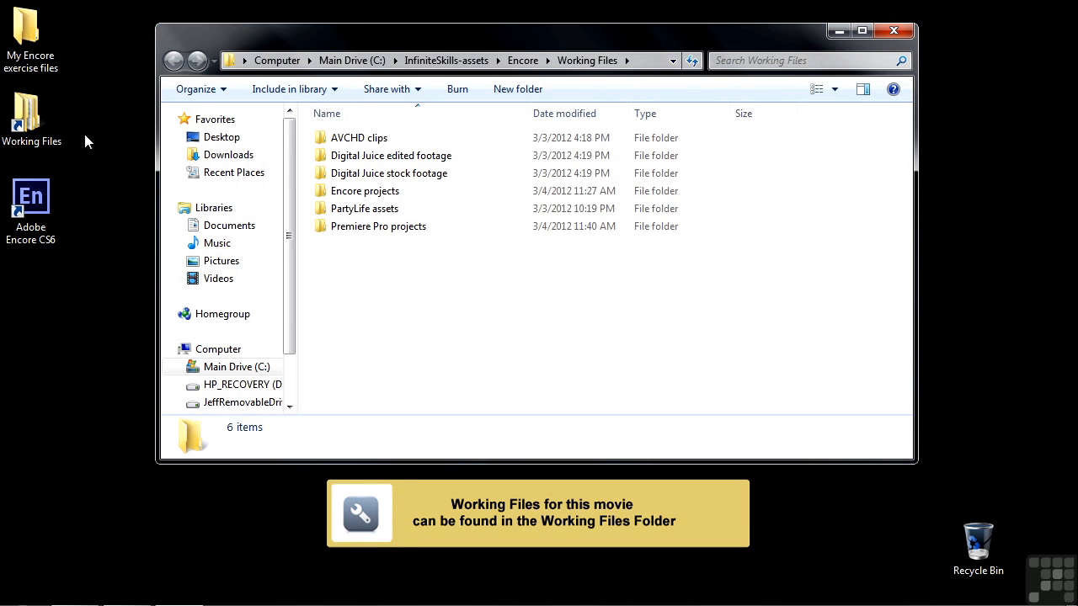
double_click(353, 191)
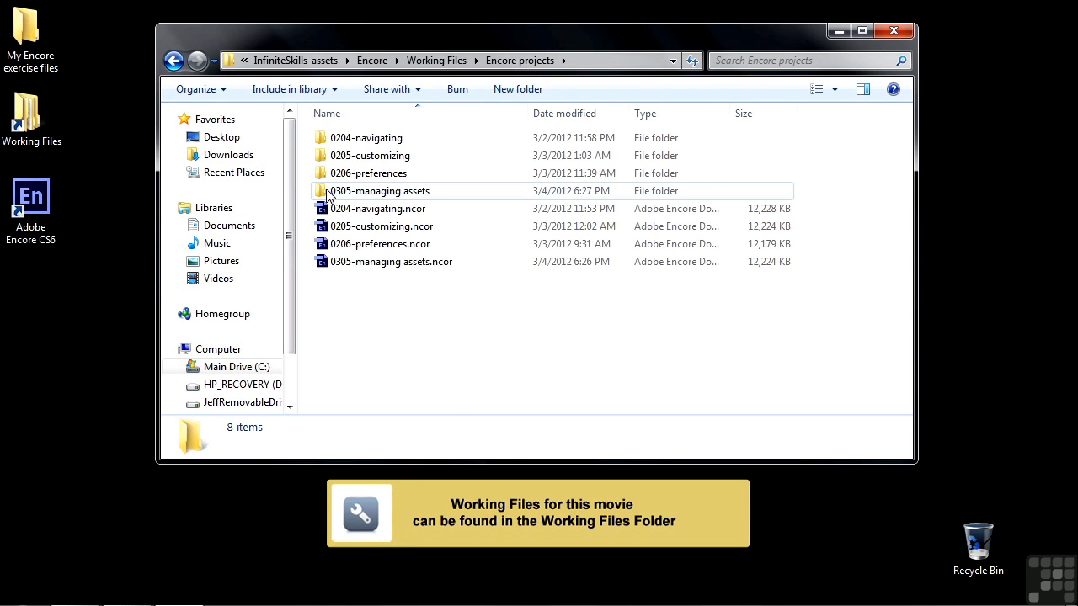
double_click(322, 263)
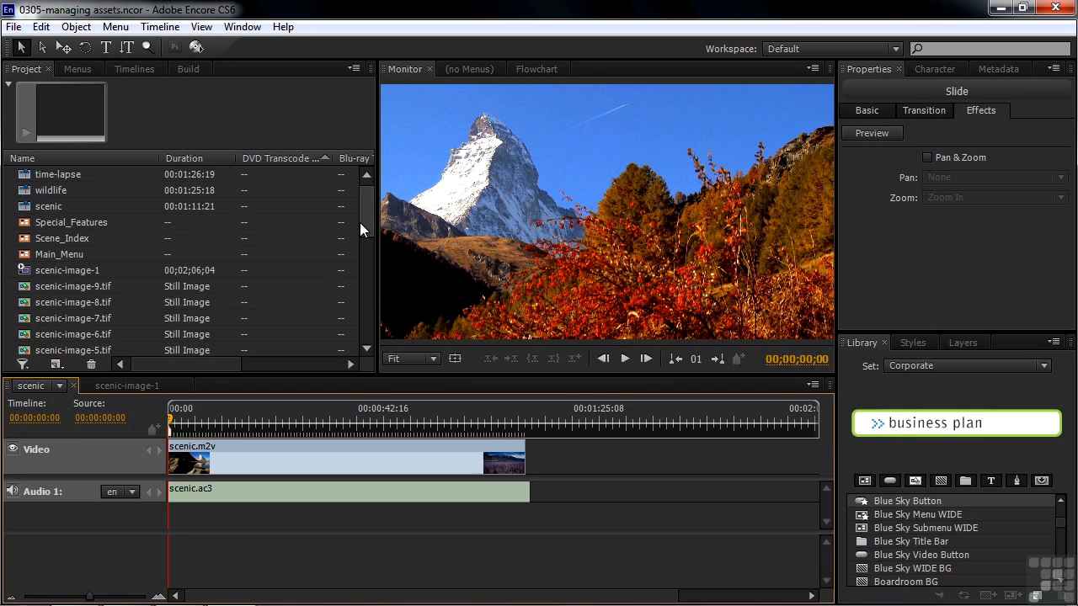
mouse_move(363, 204)
mouse_down()
mouse_move(363, 278)
mouse_move(370, 178)
mouse_up()
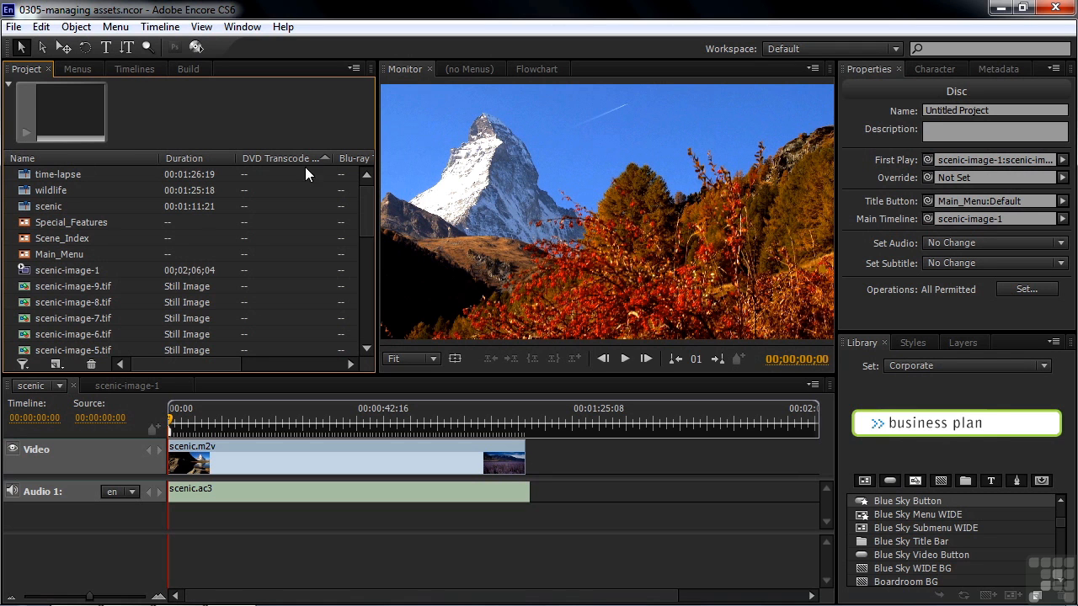
Sort the Project panel by name both ways, then by duration shortest first
click(69, 157)
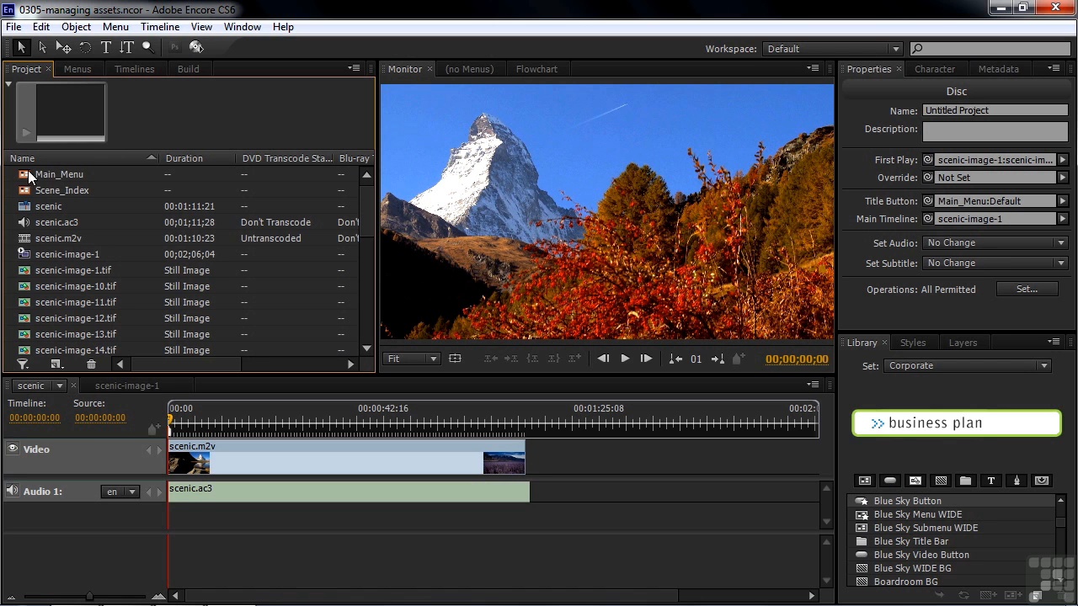
mouse_move(368, 203)
mouse_down()
mouse_move(370, 240)
mouse_move(371, 169)
mouse_up()
click(78, 158)
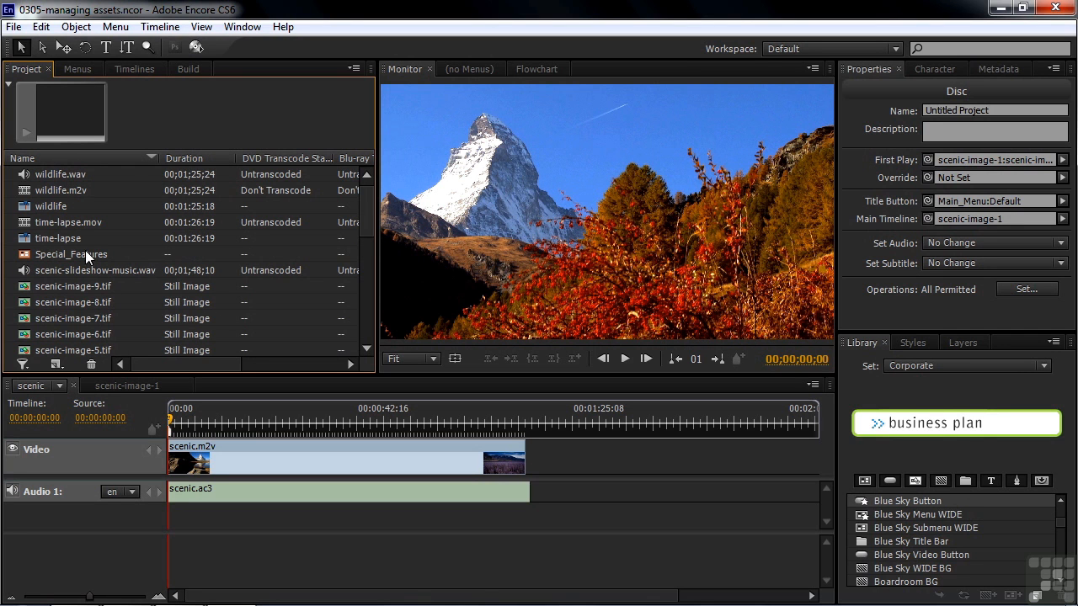
click(193, 157)
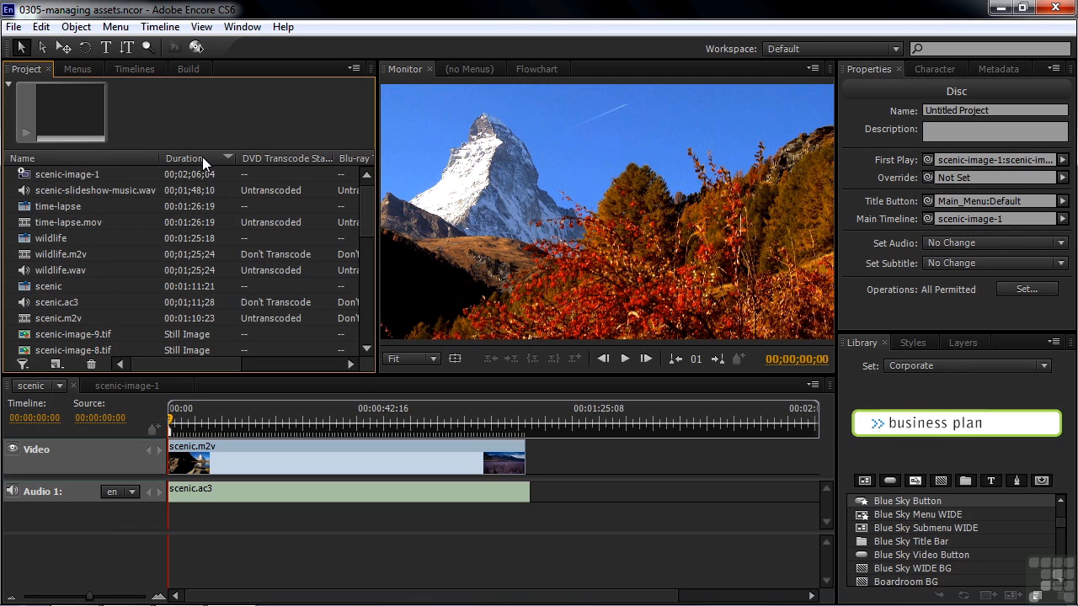
click(202, 156)
mouse_move(367, 209)
mouse_down()
mouse_move(372, 323)
mouse_move(372, 180)
mouse_up()
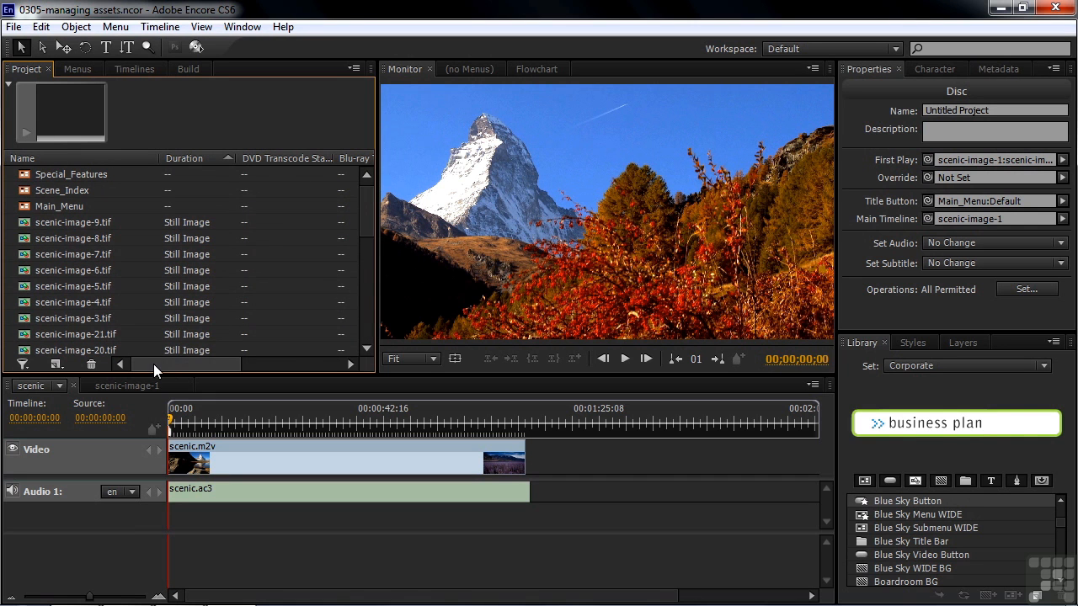
mouse_move(154, 363)
mouse_down()
mouse_move(255, 383)
mouse_move(131, 364)
mouse_move(305, 383)
mouse_up()
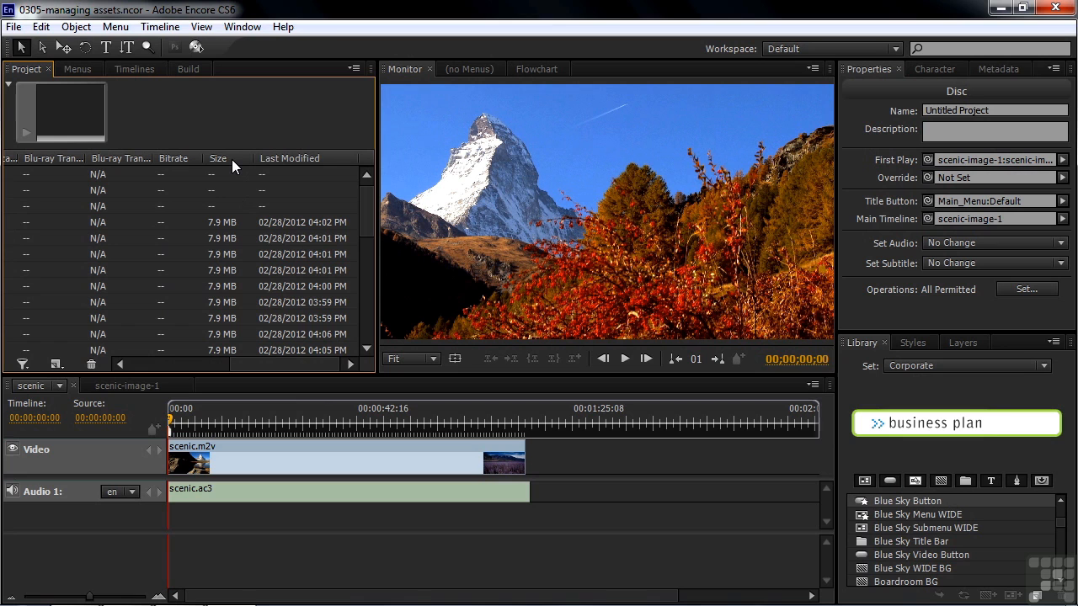
Drag the Size column header left so it sits right after Duration
drag(231, 159, 55, 161)
drag(55, 162, 19, 162)
drag(256, 366, 188, 365)
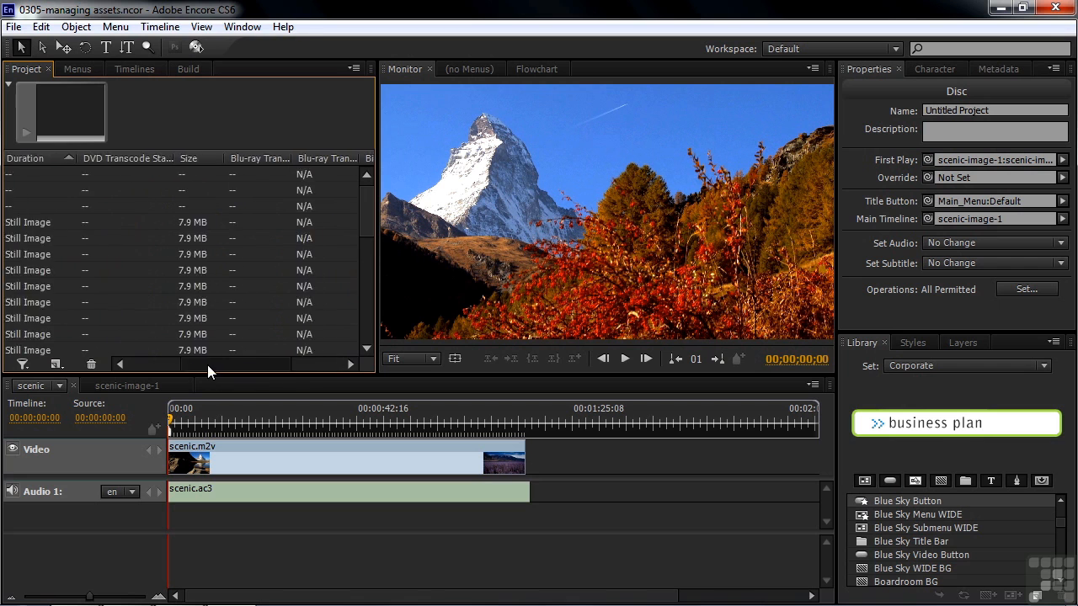
drag(262, 159, 152, 160)
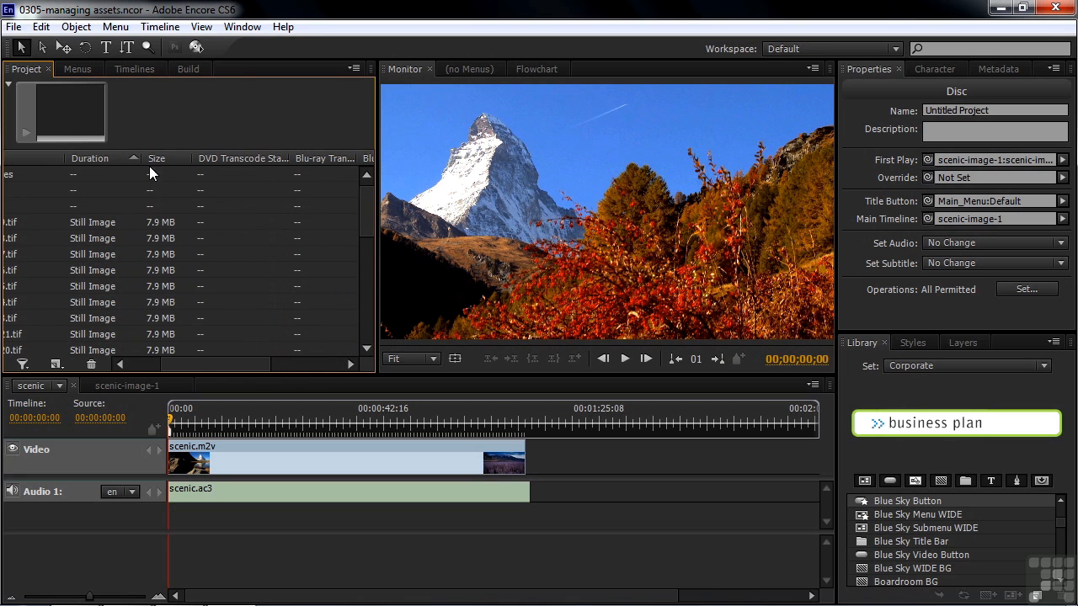
drag(198, 364, 126, 361)
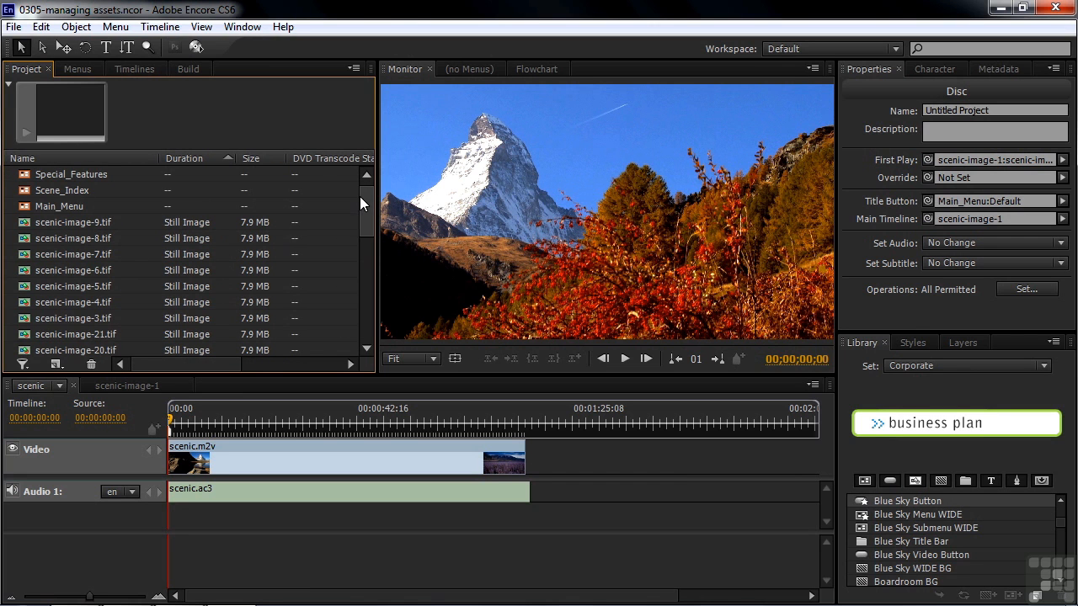
Show the File Path column via the header context menu, then hide it again
right_click(134, 160)
mouse_move(190, 190)
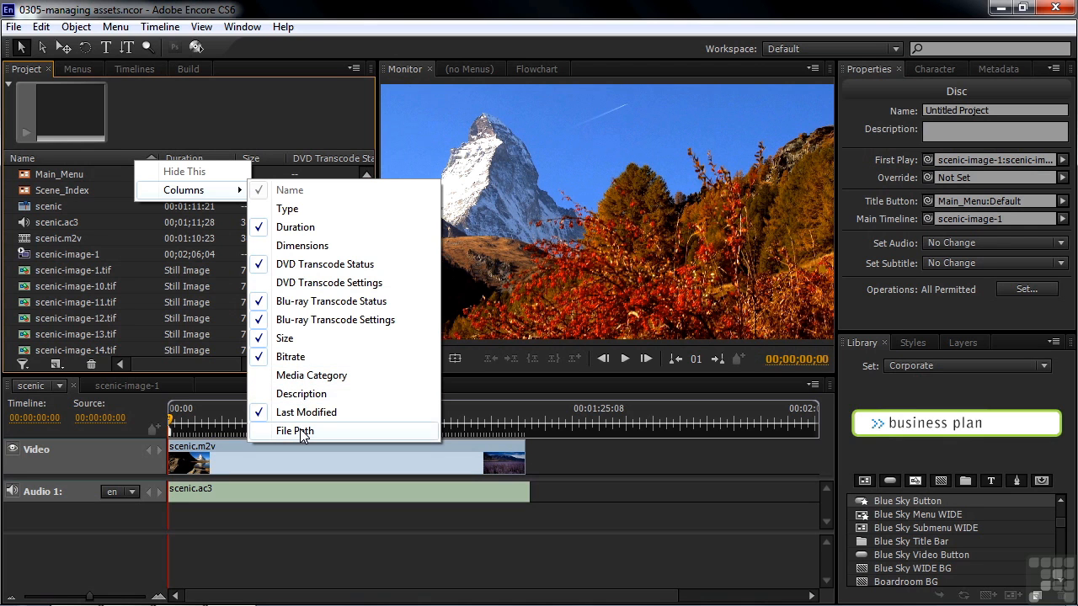
click(300, 430)
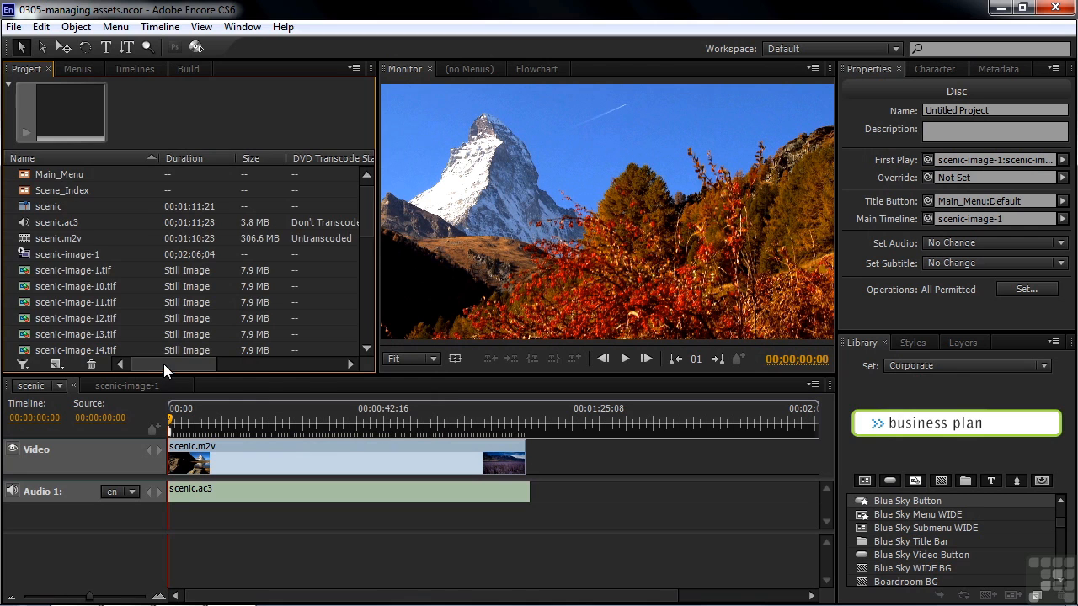
drag(168, 367, 291, 364)
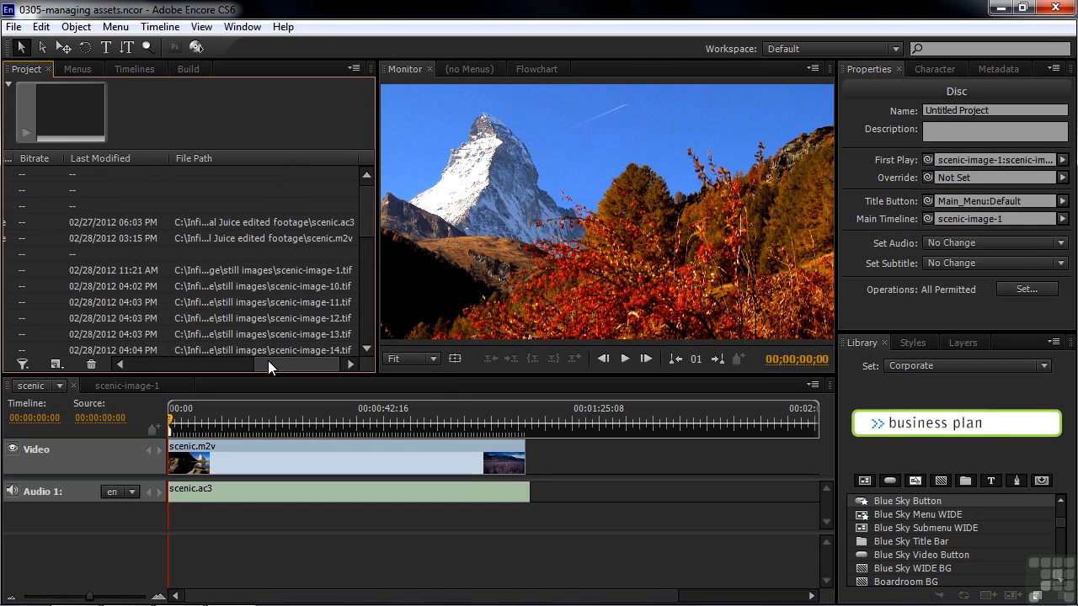
right_click(258, 158)
click(298, 167)
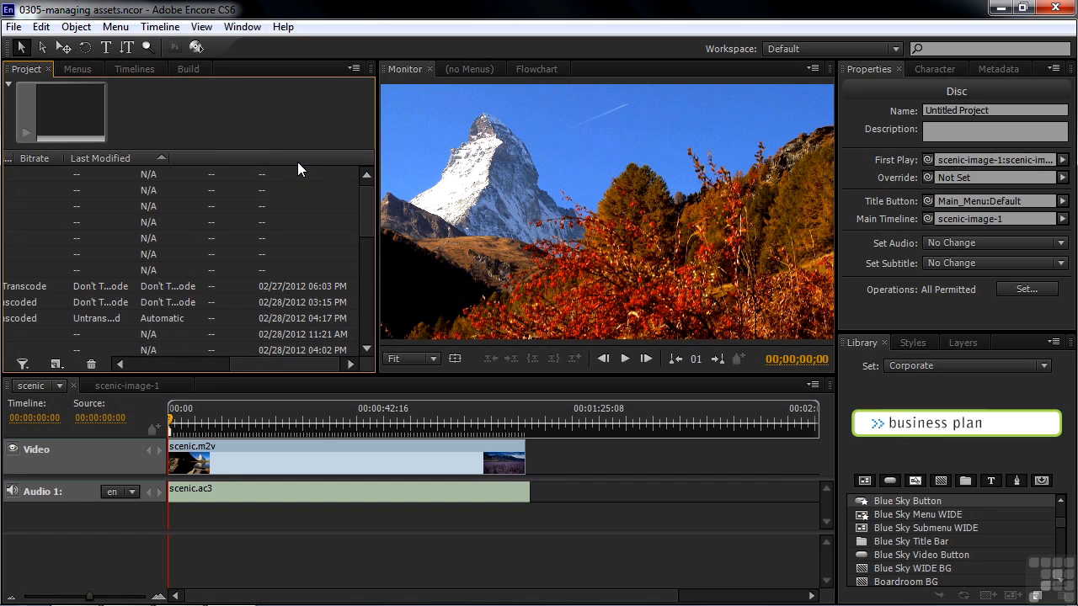
drag(260, 364, 158, 364)
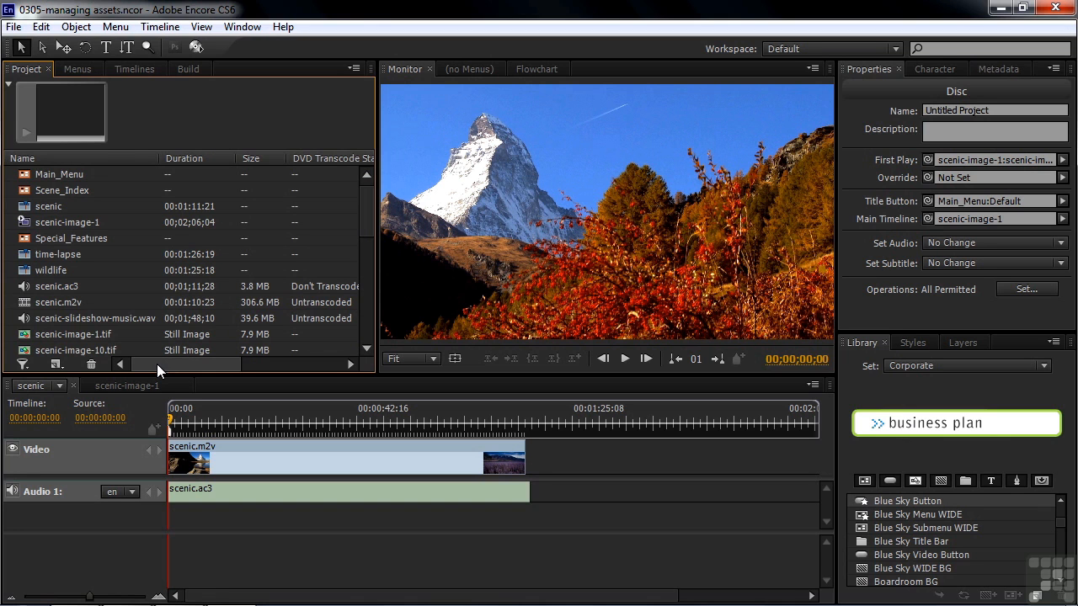
right_click(124, 154)
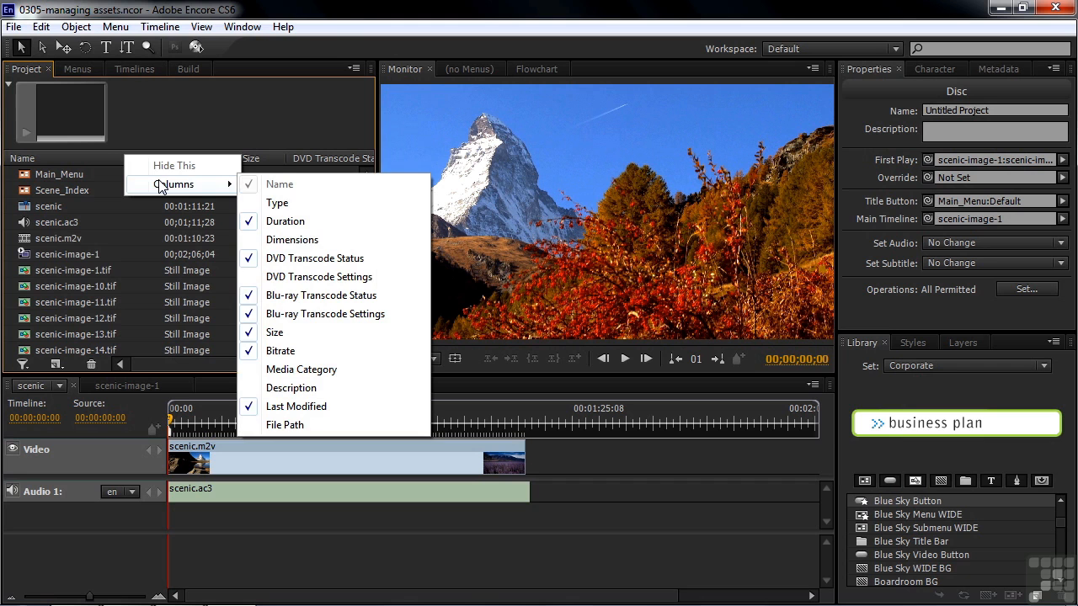
click(277, 203)
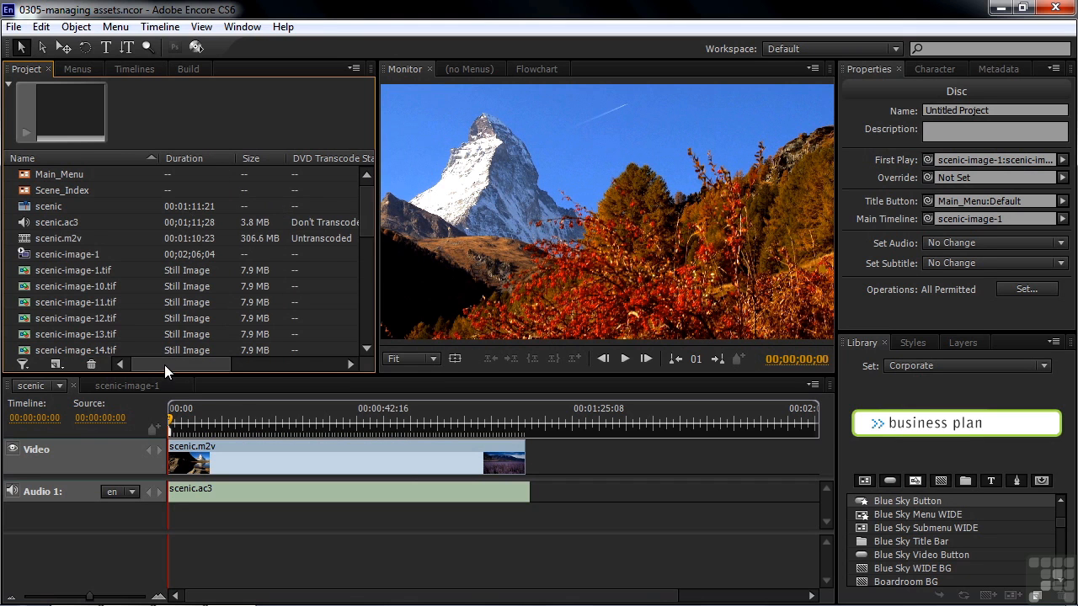
drag(164, 365, 327, 374)
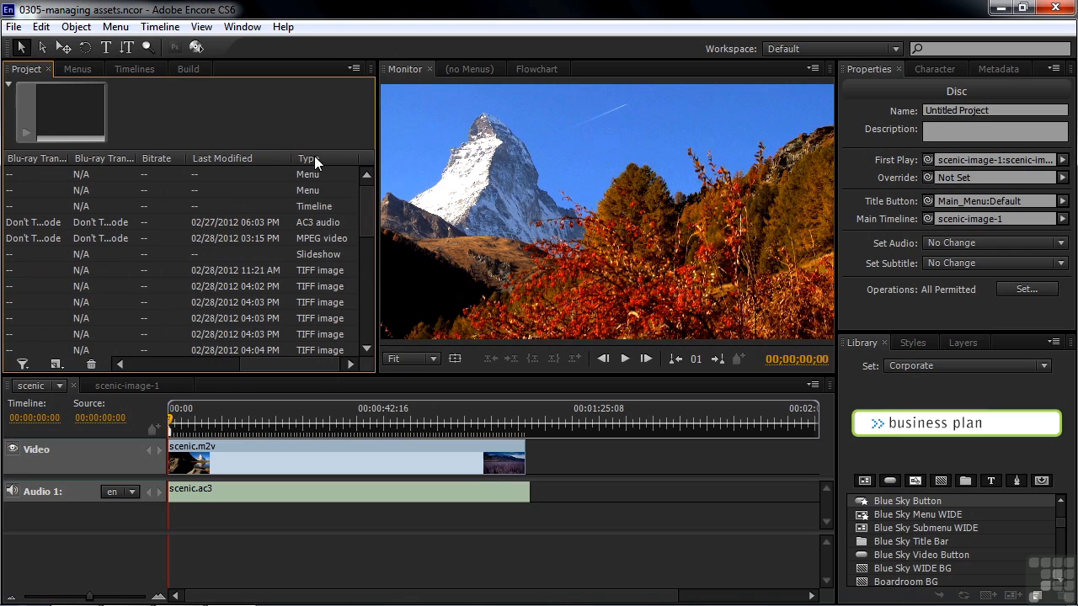
drag(314, 157, 36, 158)
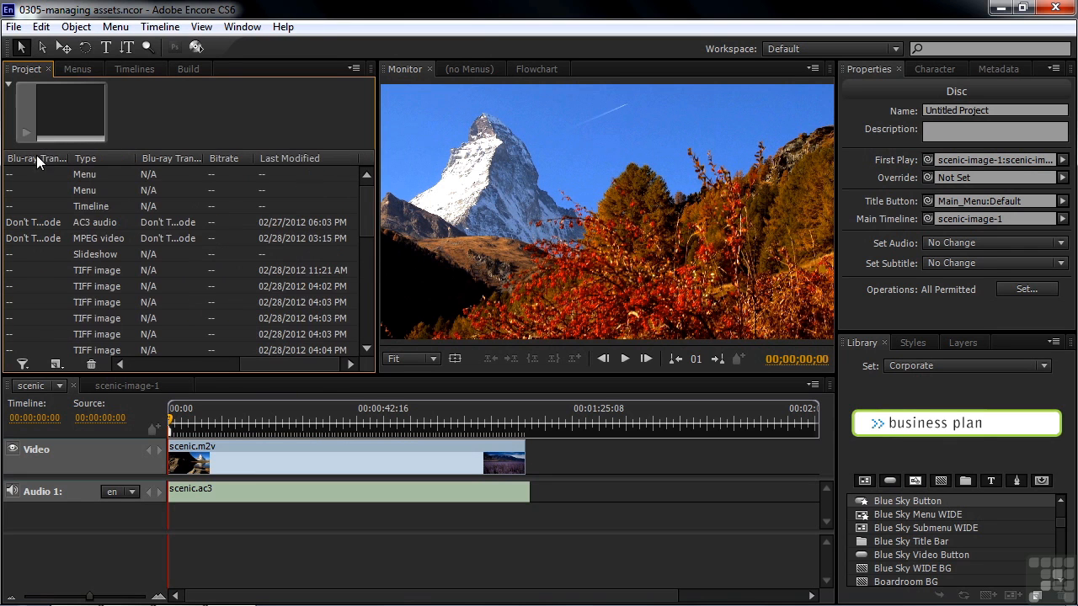
drag(287, 365, 233, 370)
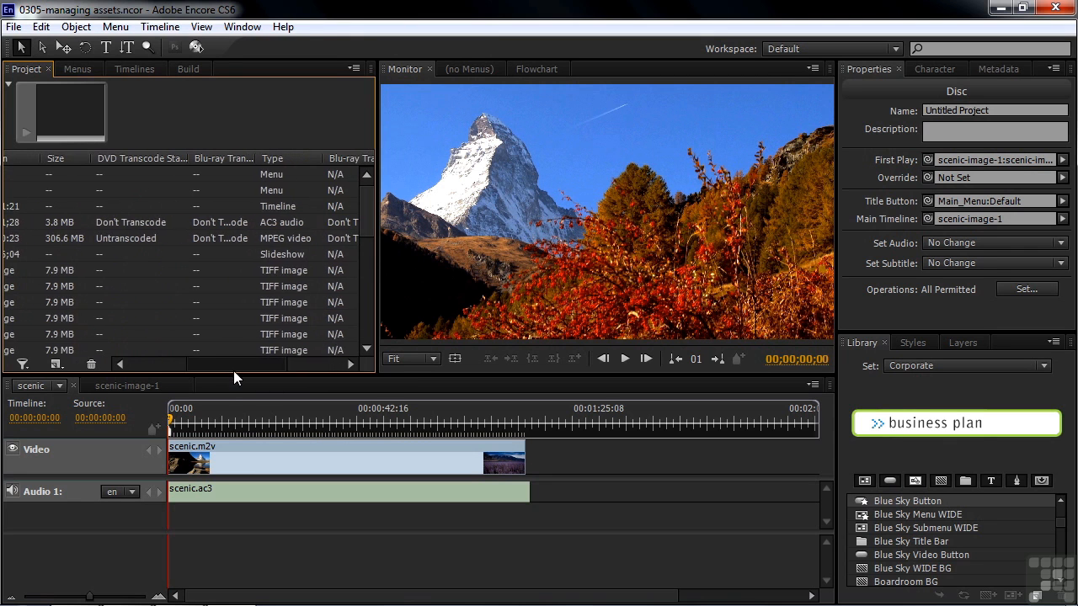
drag(272, 159, 34, 159)
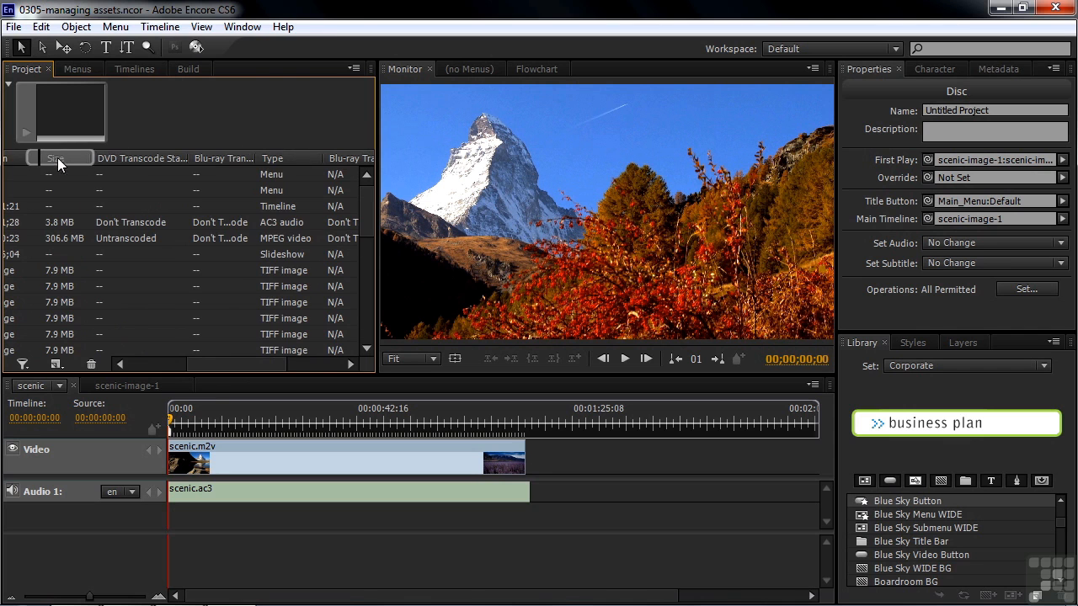
drag(210, 365, 154, 367)
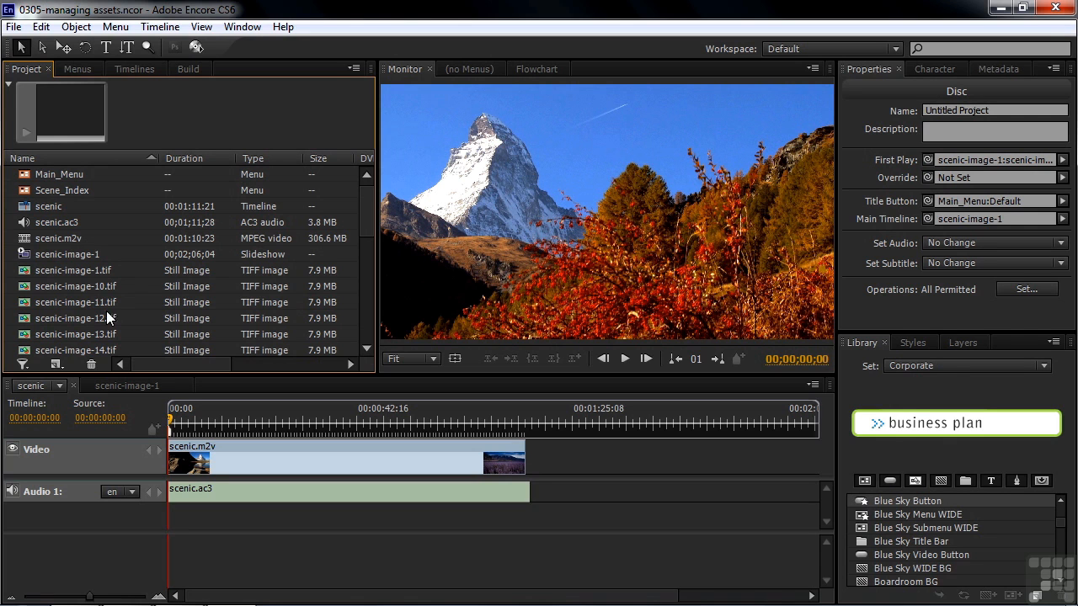
Browse the New Item list and the main menu without creating anything
click(55, 365)
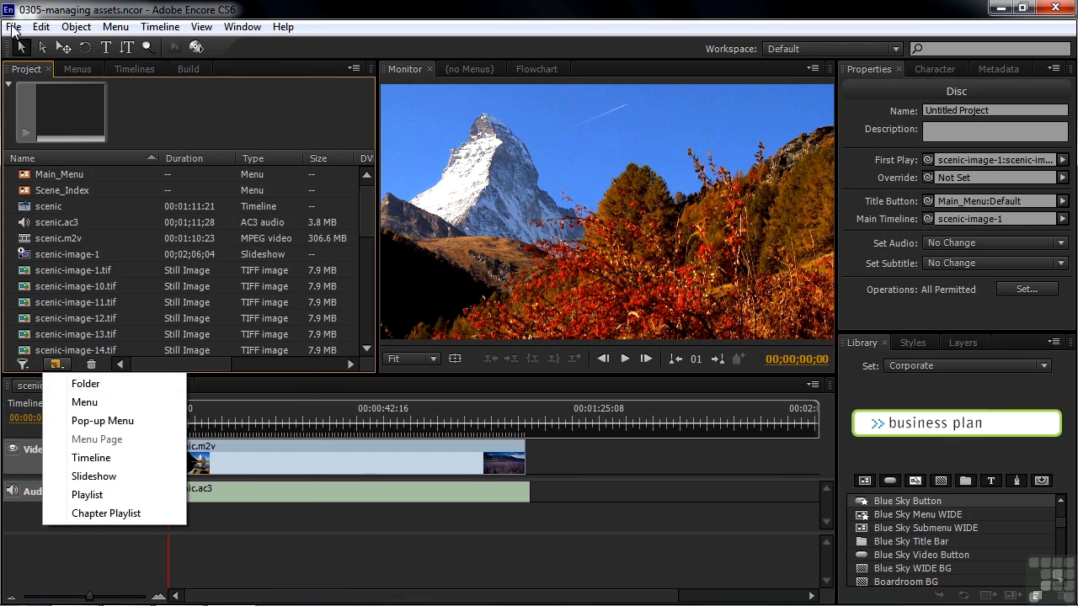
click(13, 26)
mouse_move(67, 26)
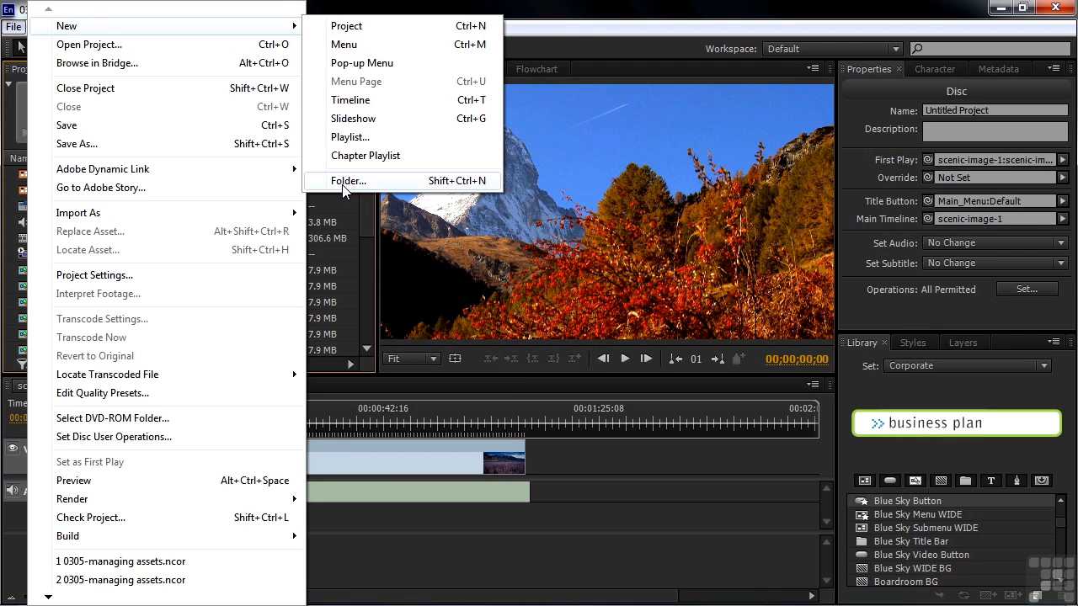
click(584, 24)
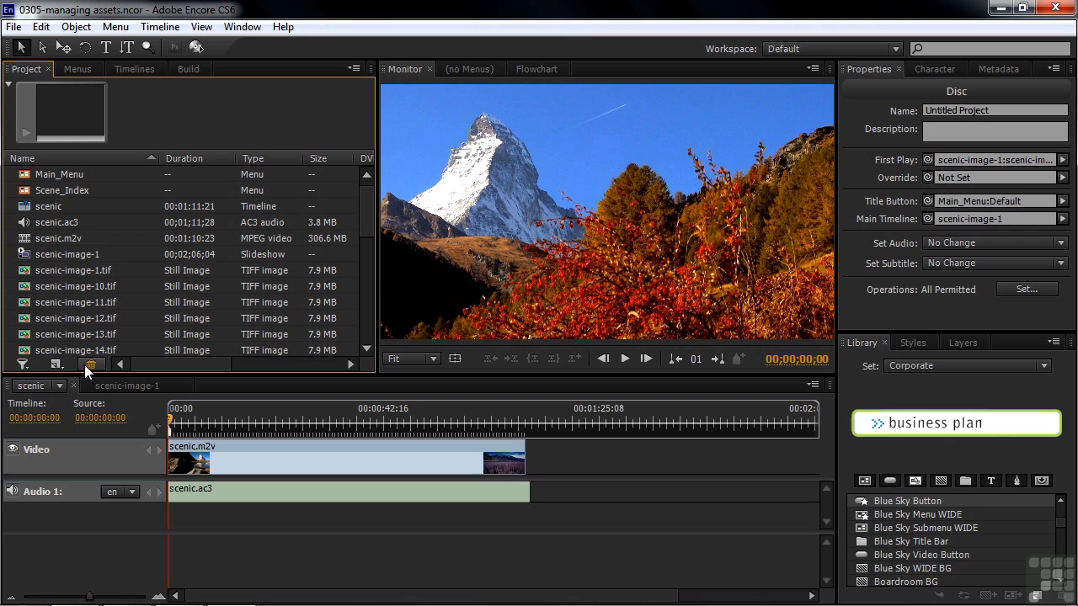
click(56, 364)
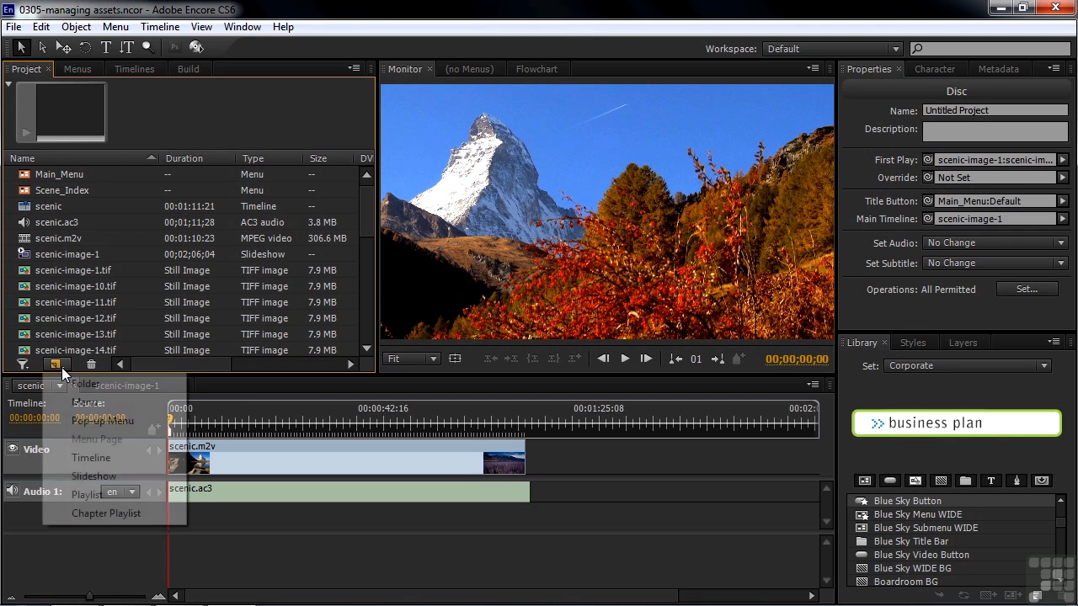
Create a folder named Timelines and sort the project list by type
click(86, 384)
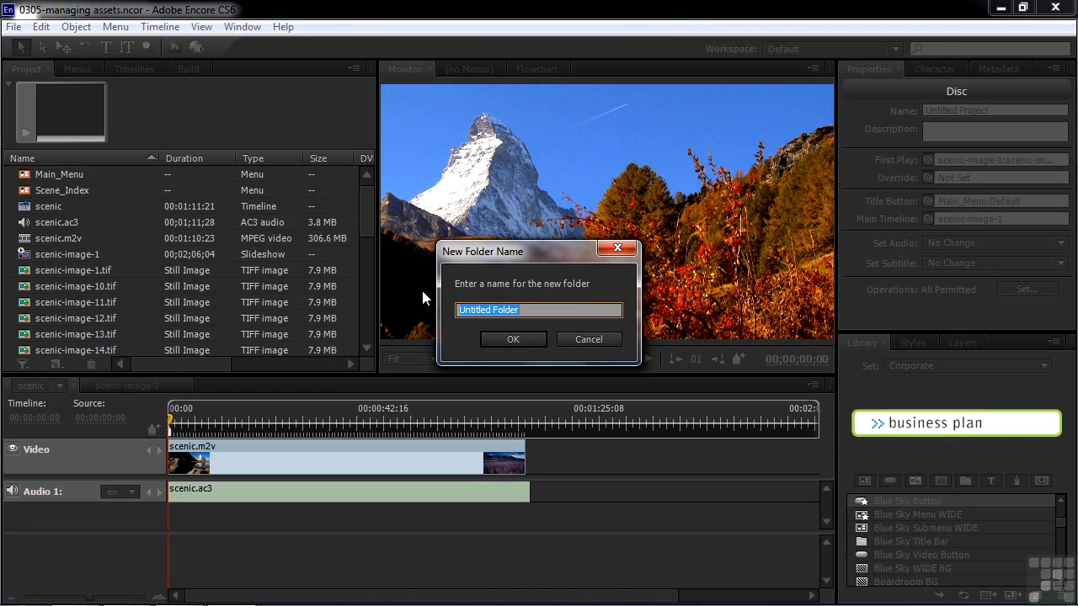
text(Timelines)
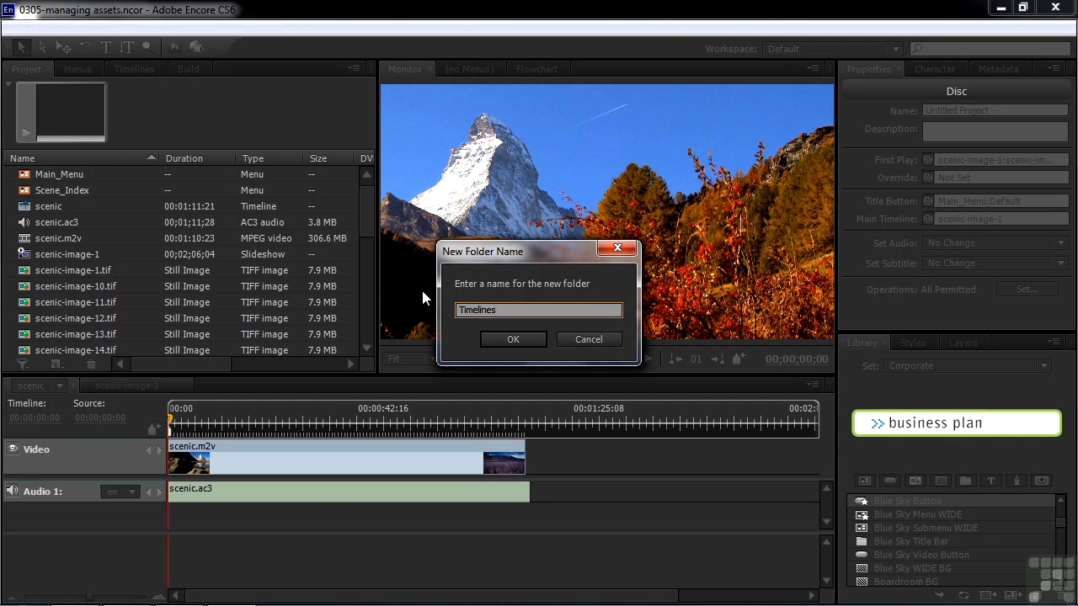
key(Return)
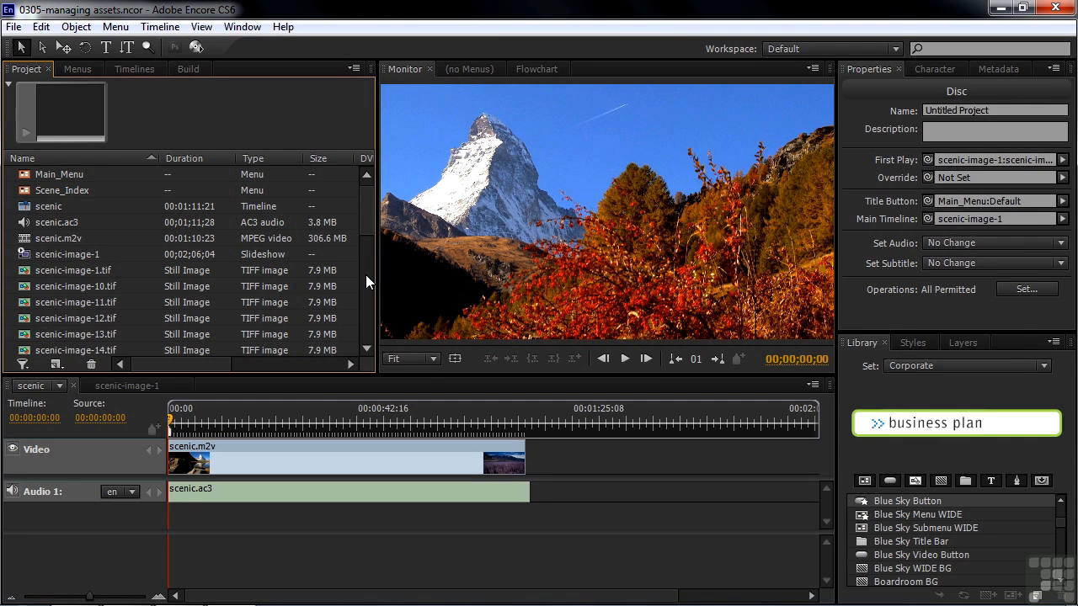
click(270, 154)
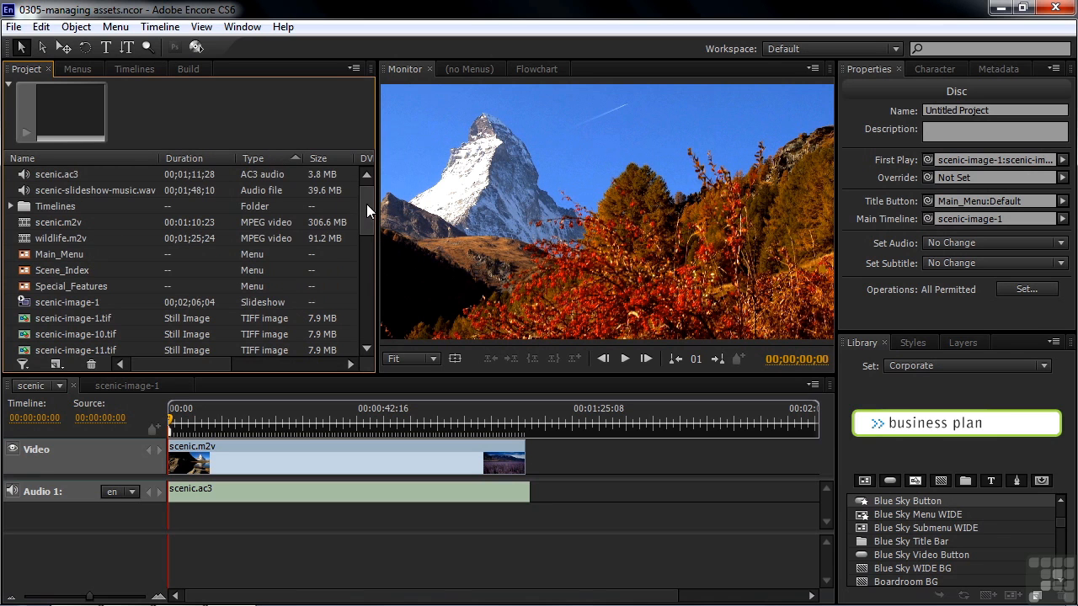
drag(366, 203, 372, 309)
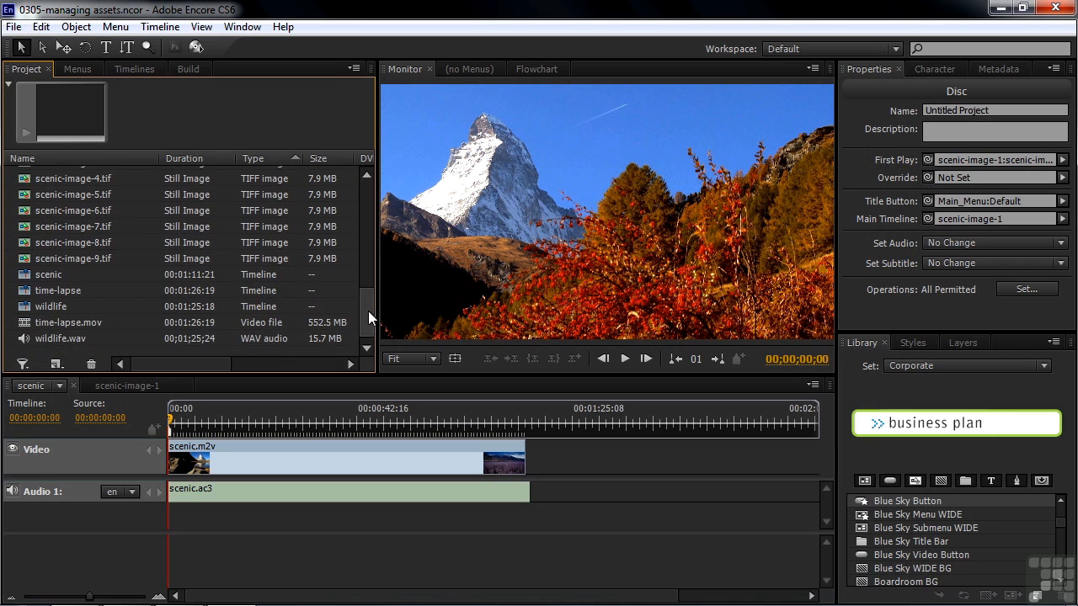
Move the scenic, time-lapse and wildlife timelines into the Timelines folder and check its contents
click(27, 272)
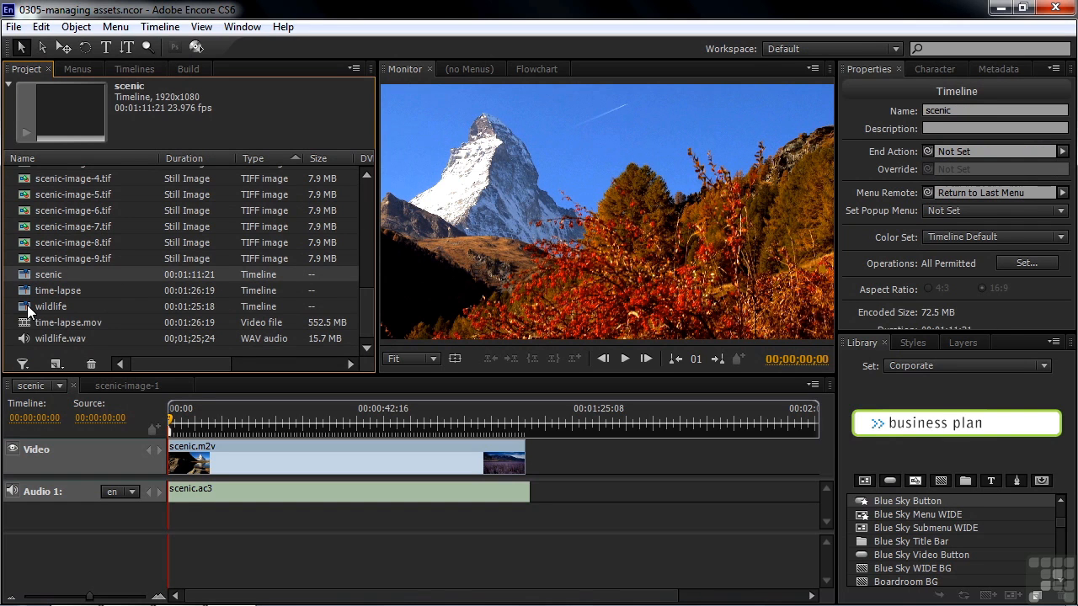
shift+click(27, 306)
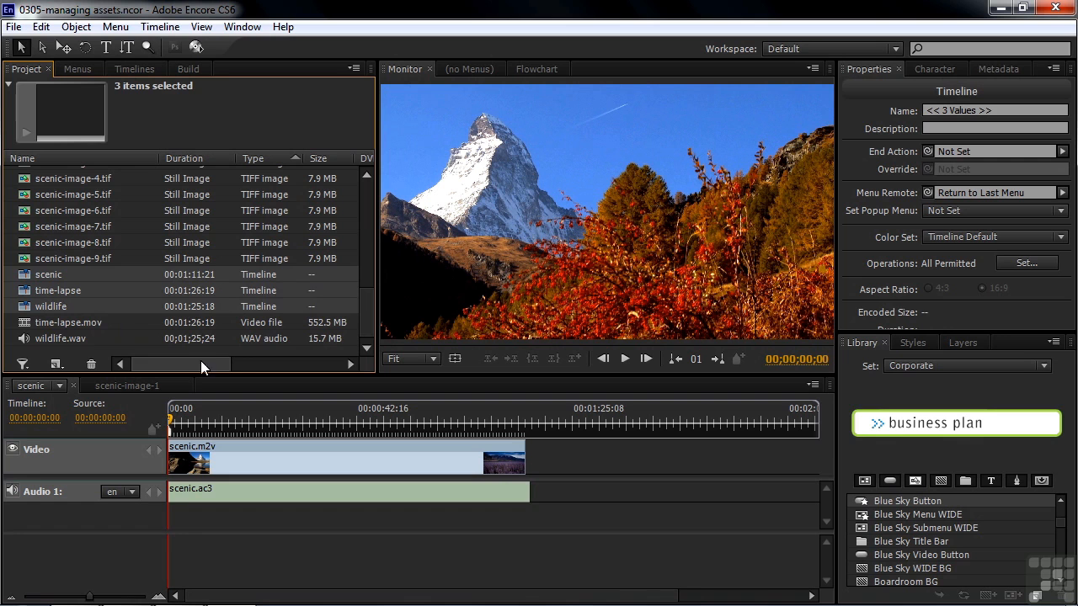
mouse_move(364, 309)
mouse_down()
mouse_move(361, 202)
mouse_move(367, 318)
mouse_up()
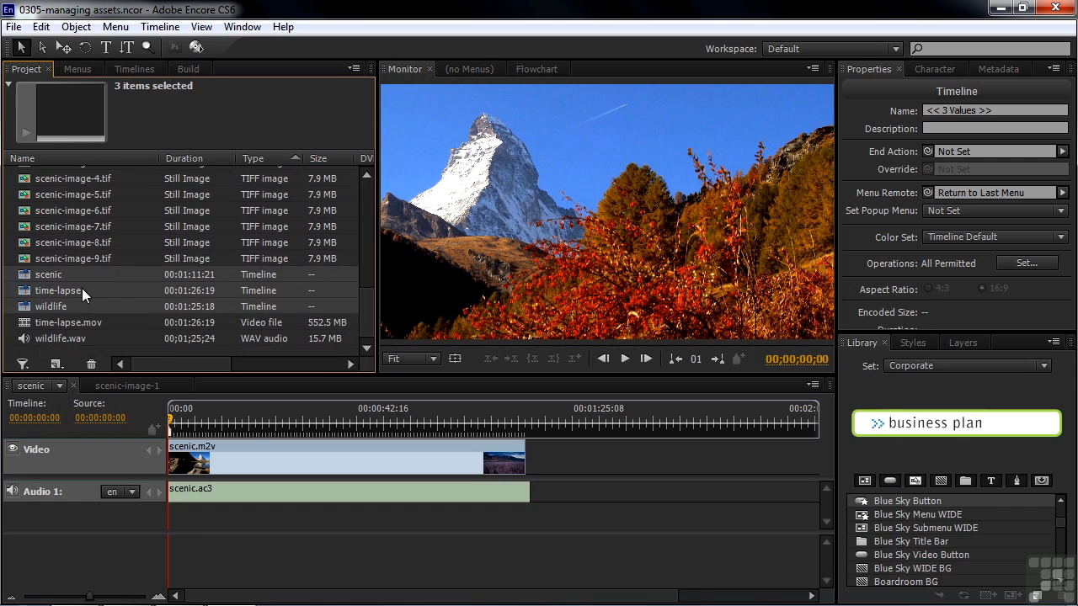
mouse_move(23, 278)
mouse_down()
mouse_move(37, 184)
mouse_move(57, 210)
mouse_up()
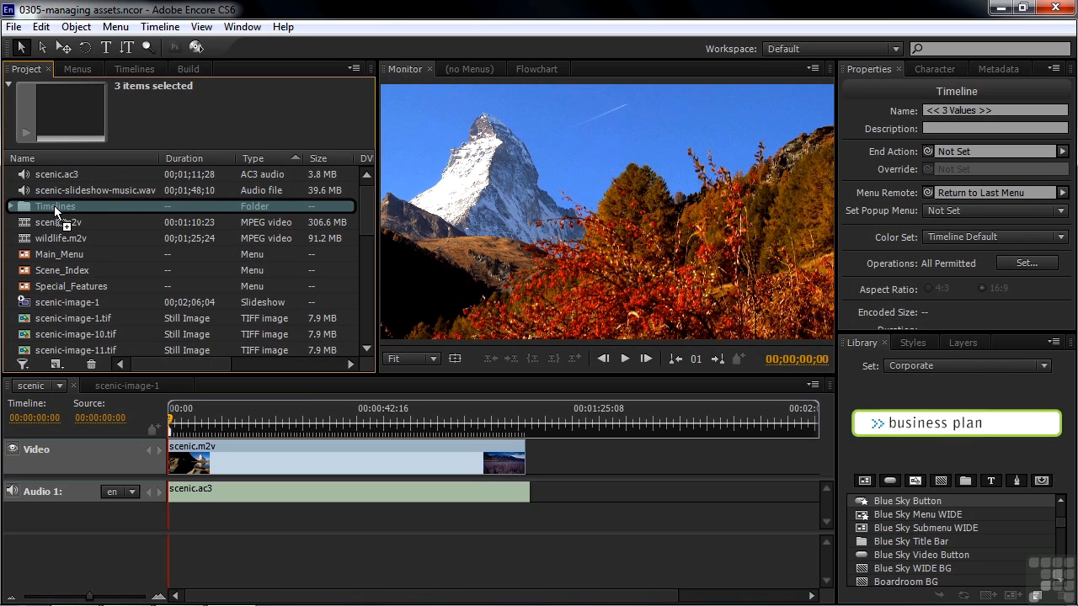
drag(54, 209, 54, 209)
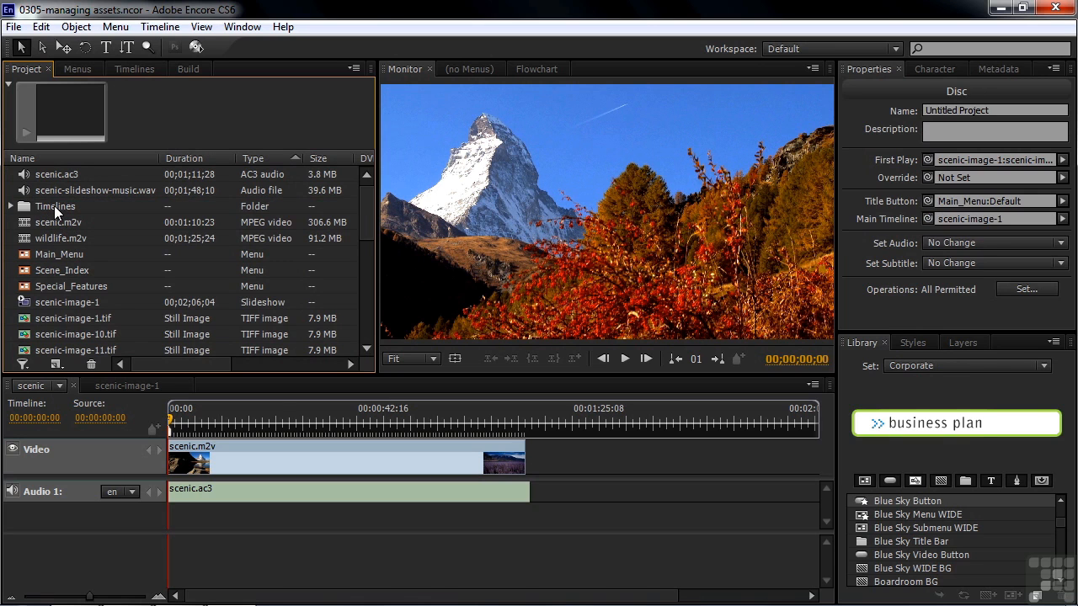
click(11, 207)
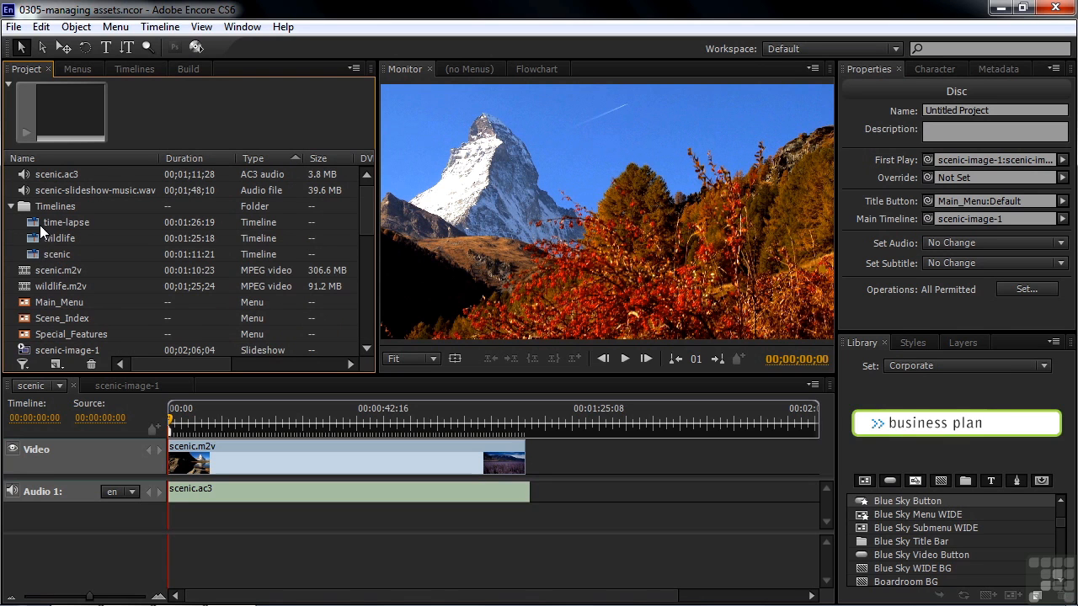
click(11, 207)
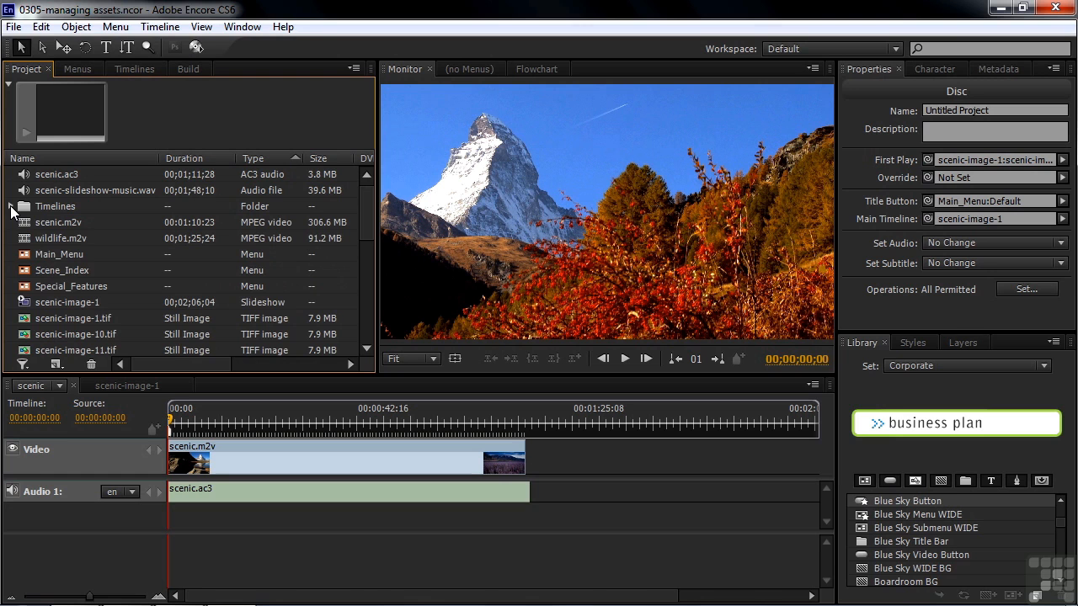
Create a new project folder named Menus
click(55, 365)
click(85, 384)
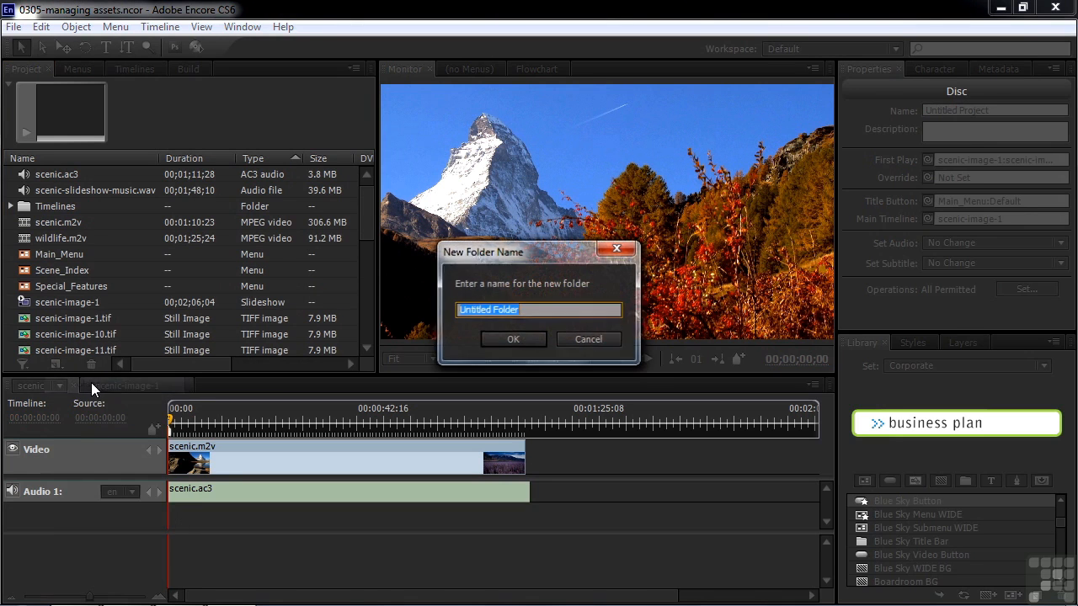
text(Menus)
key(Return)
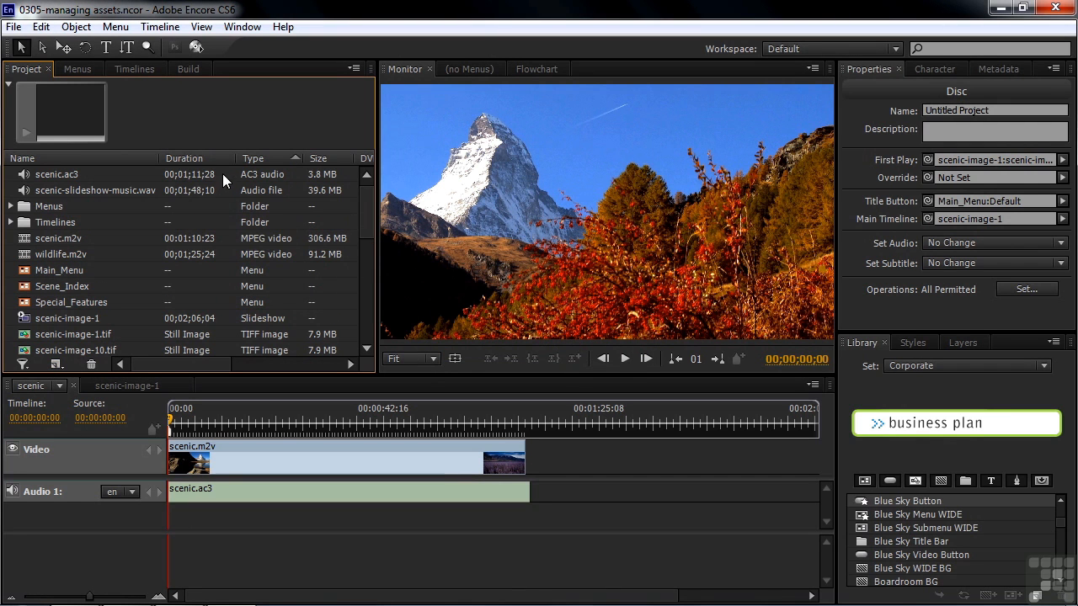
drag(365, 204, 366, 215)
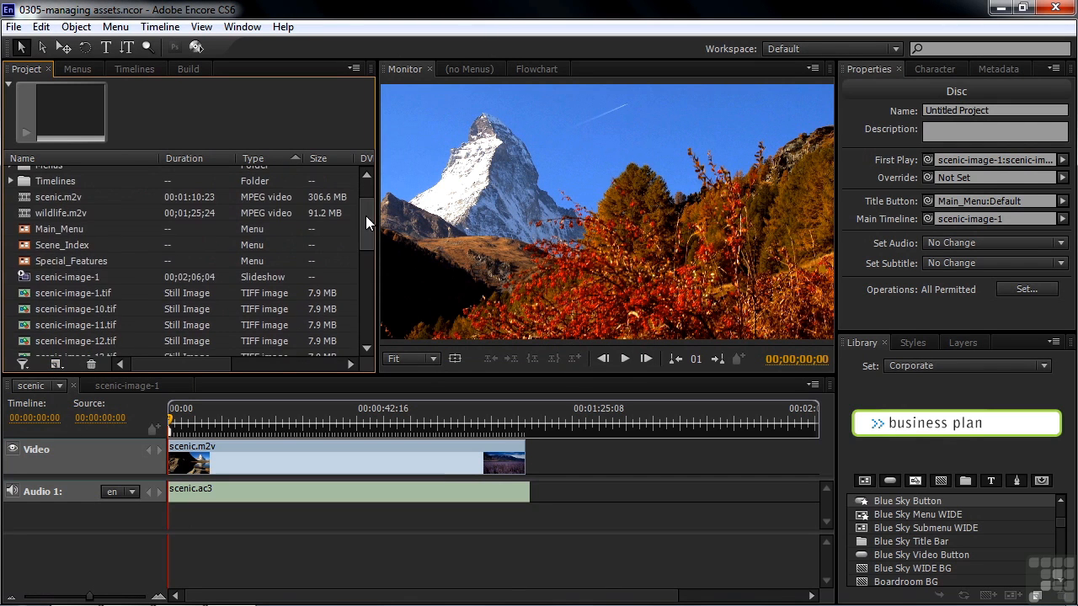
Move Main_Menu, Scene_Index and Special_Features into the Menus folder and check its contents
click(32, 229)
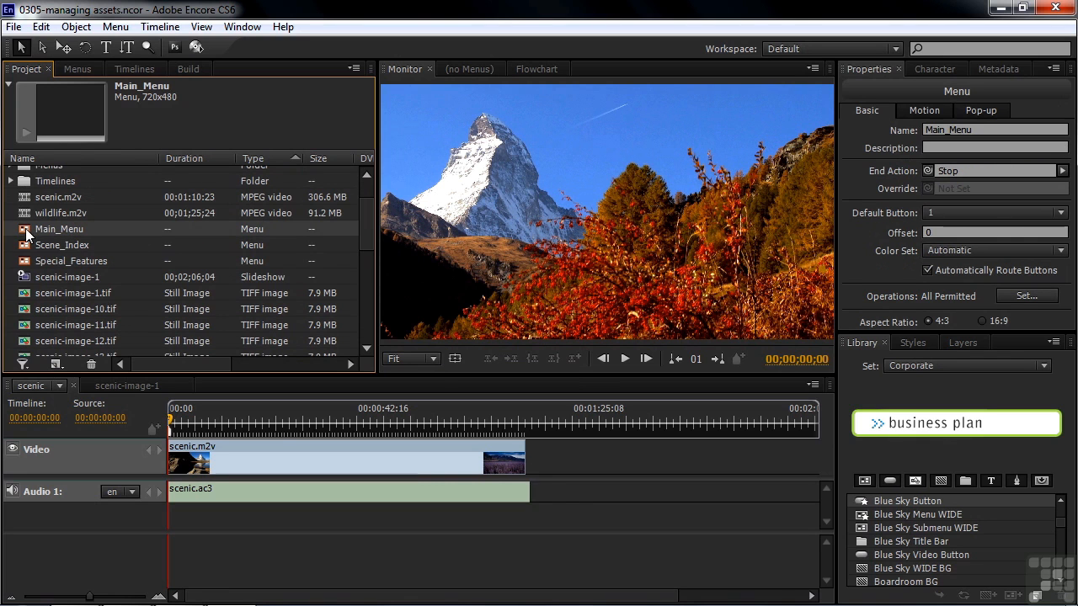
shift+click(23, 261)
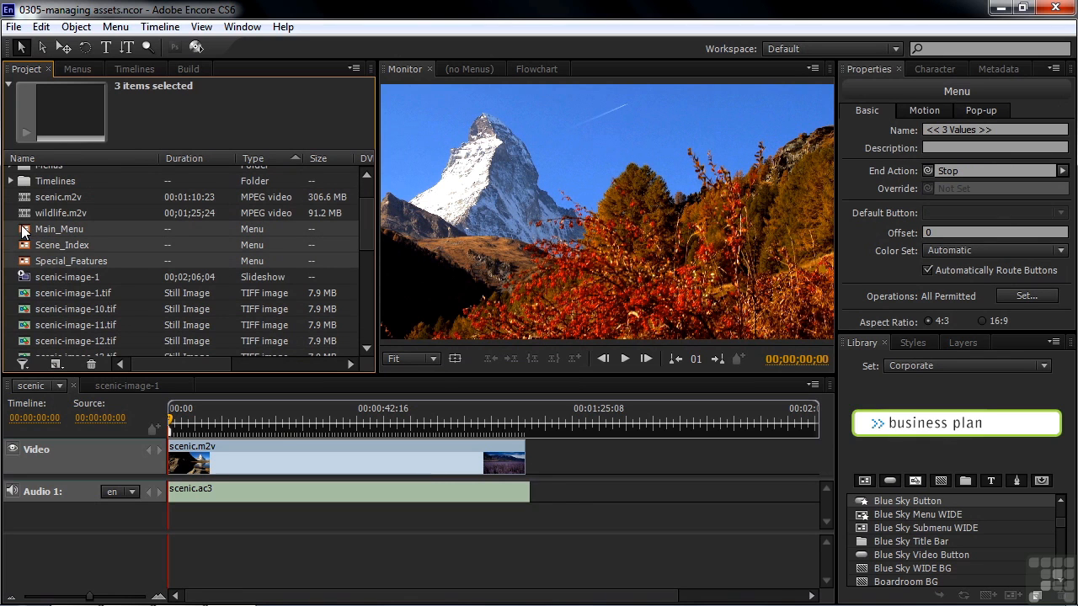
drag(15, 245, 43, 208)
click(11, 206)
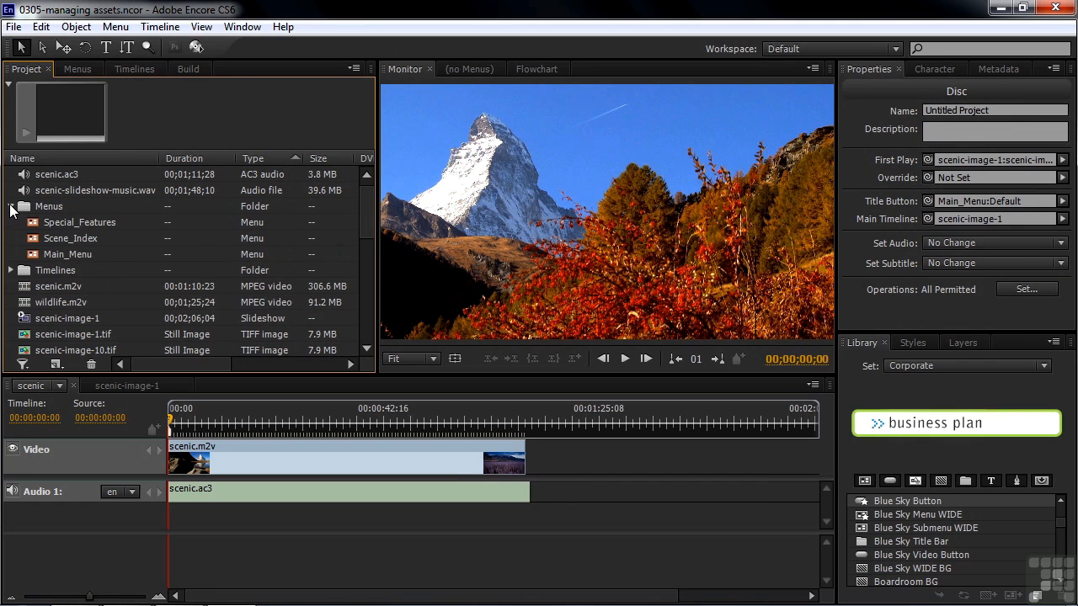
click(10, 207)
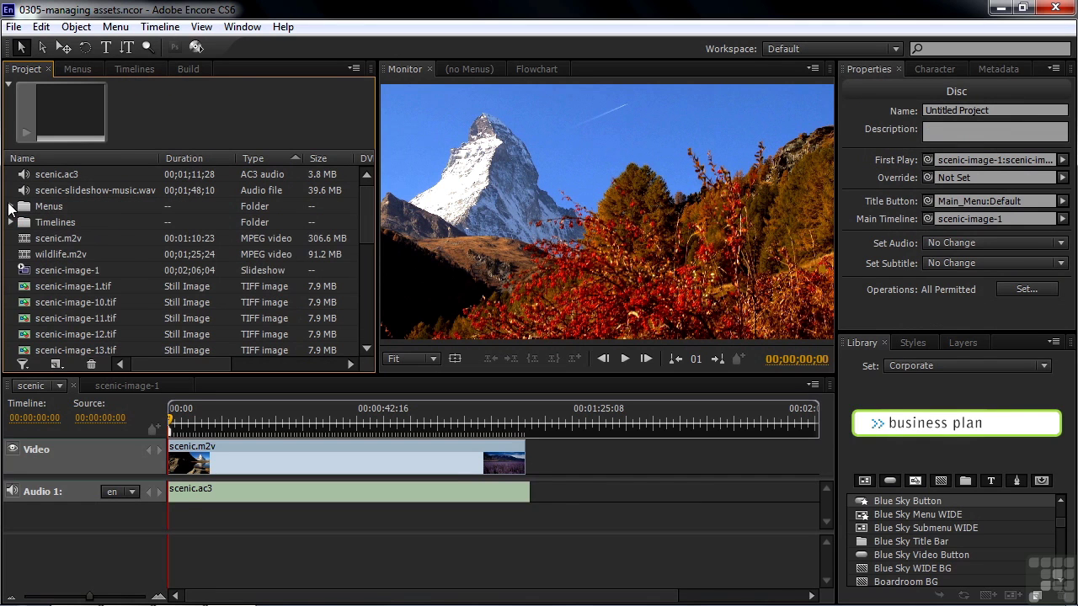
click(56, 364)
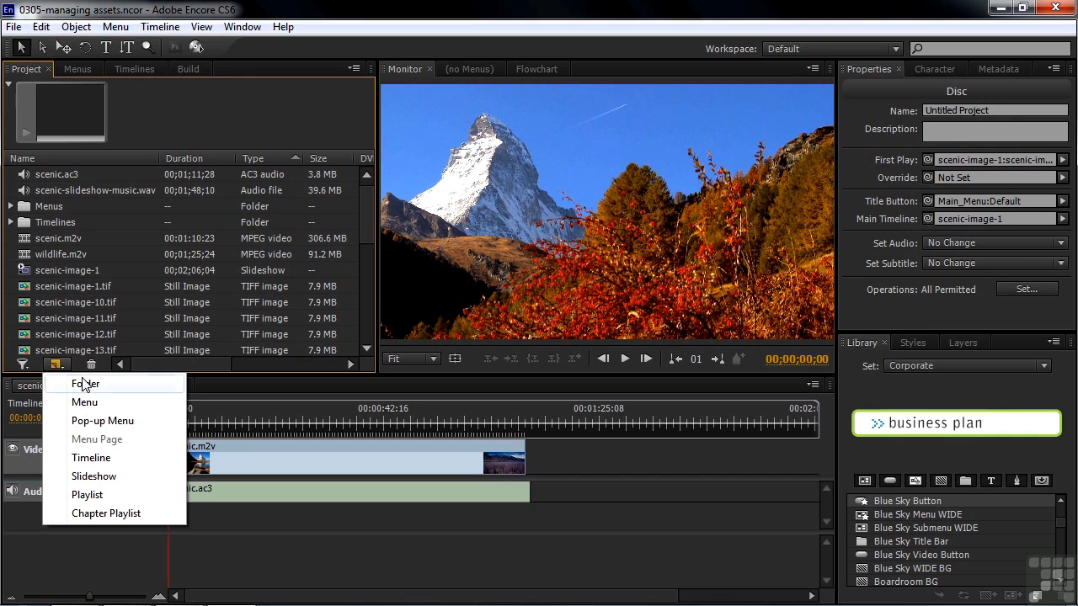
click(86, 385)
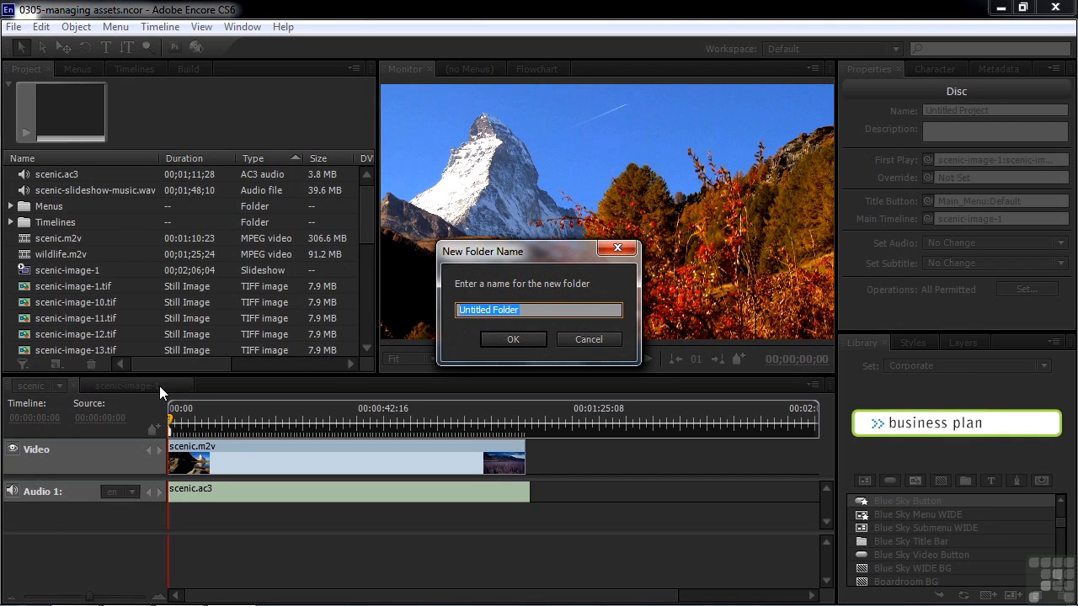
text(Assets)
key(Return)
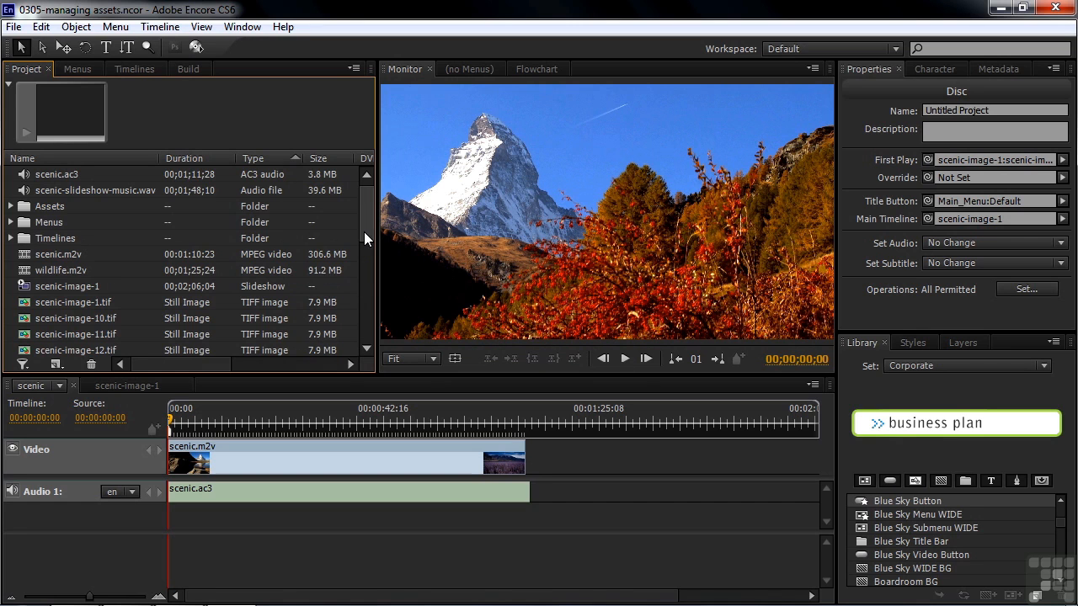
drag(364, 218, 366, 199)
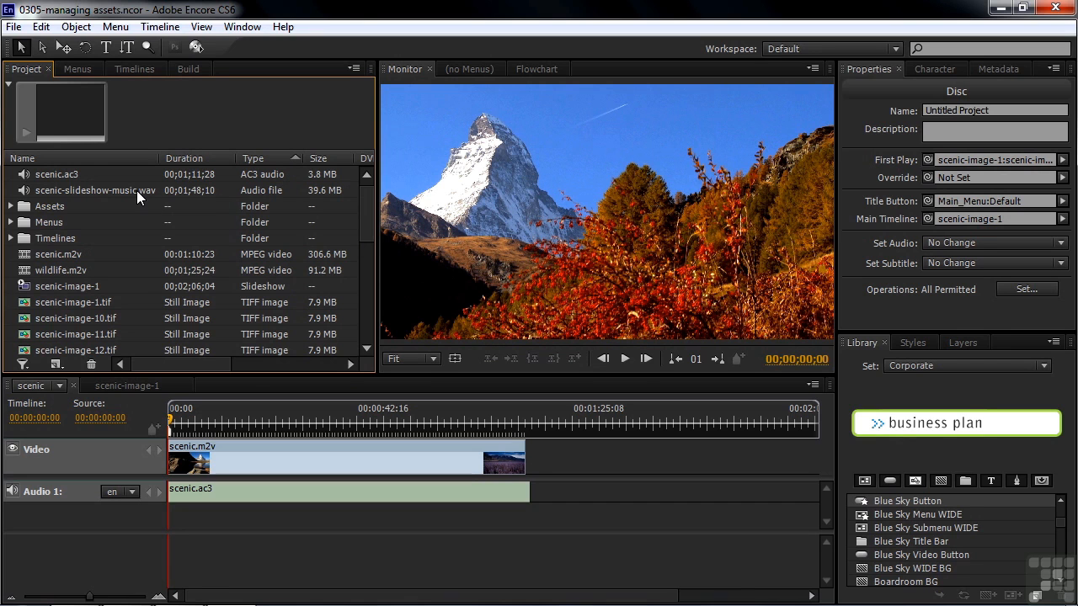
drag(366, 212, 367, 343)
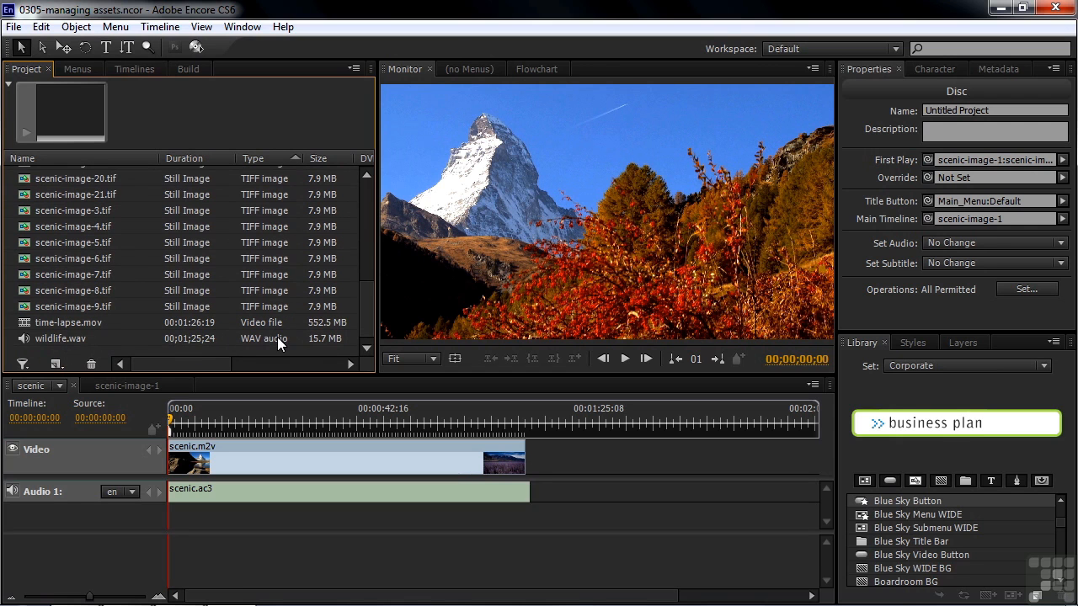
drag(367, 318, 367, 177)
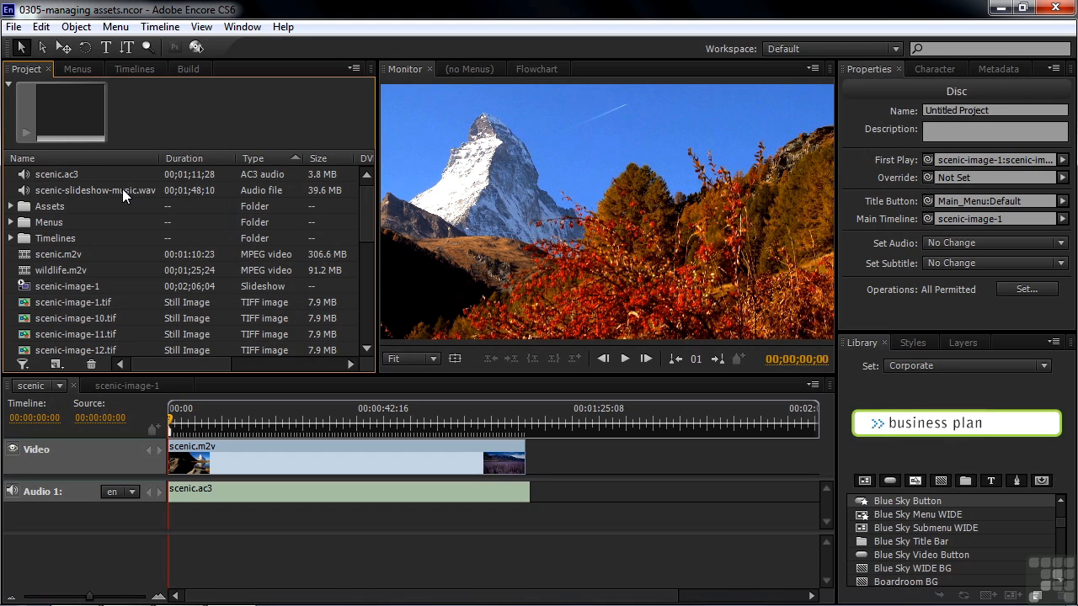
Move scenic.ac3 and the slideshow music file into the Assets folder
click(29, 174)
shift+click(41, 190)
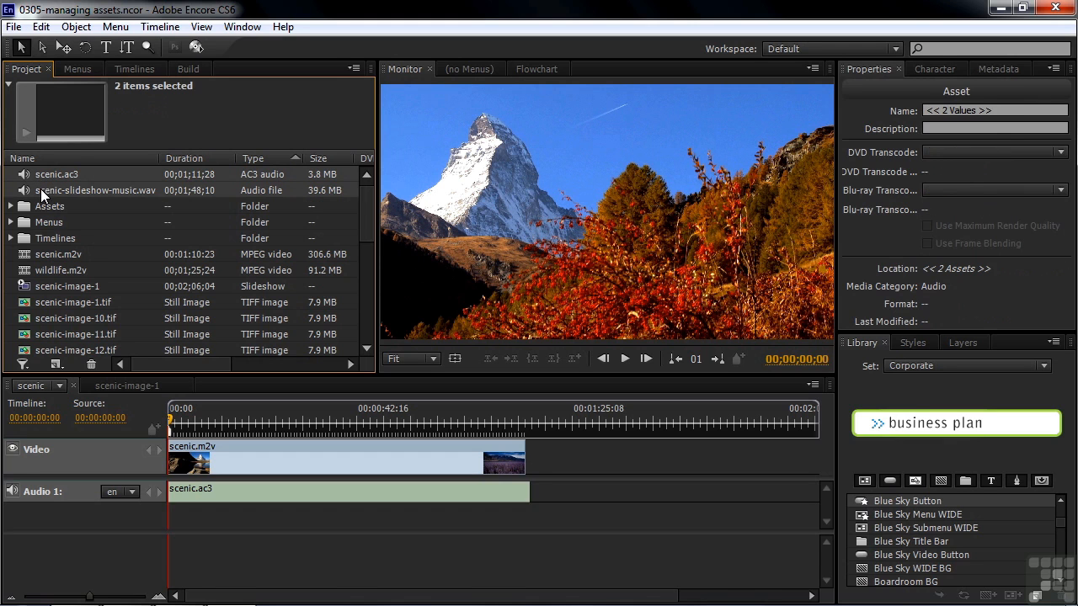
drag(26, 191, 39, 202)
Move scenic.m2v, wildlife.m2v, time-lapse.mov and wildlife.wav into the Assets folder
click(54, 221)
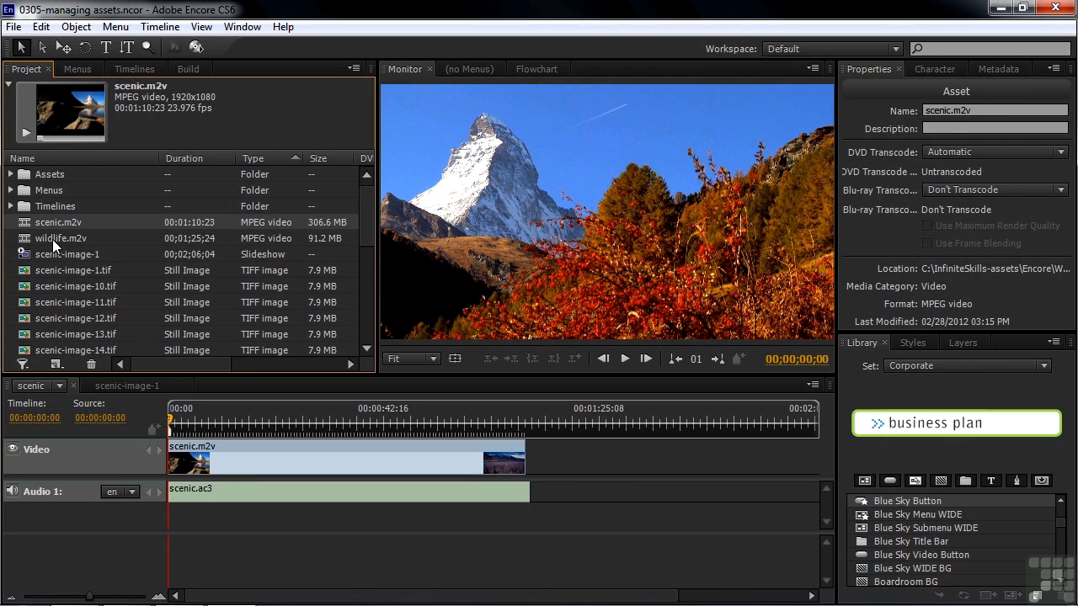
shift+click(52, 239)
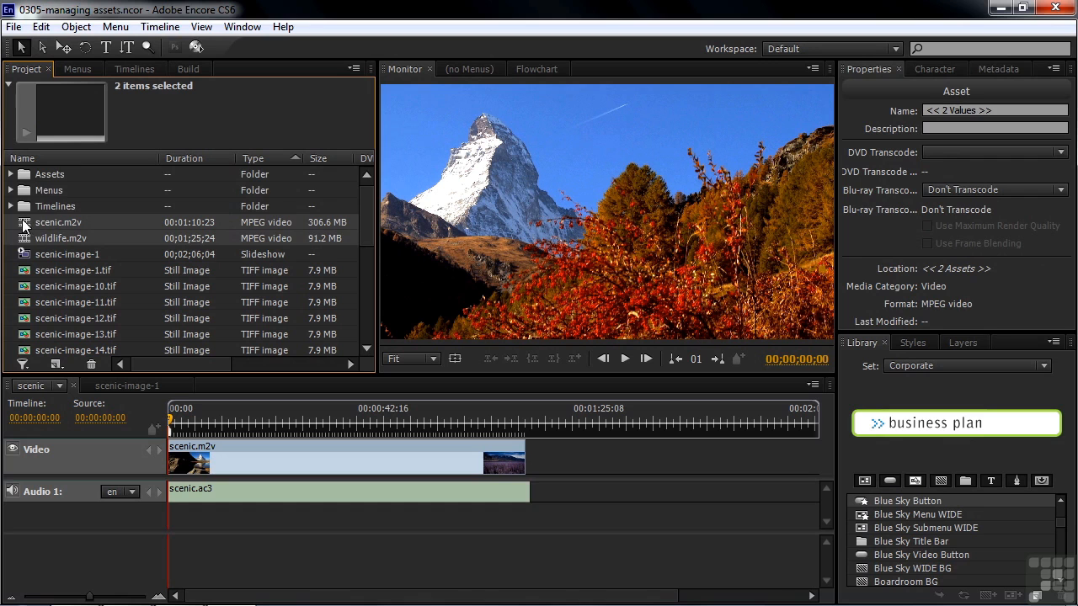
drag(24, 222, 45, 174)
drag(367, 221, 366, 341)
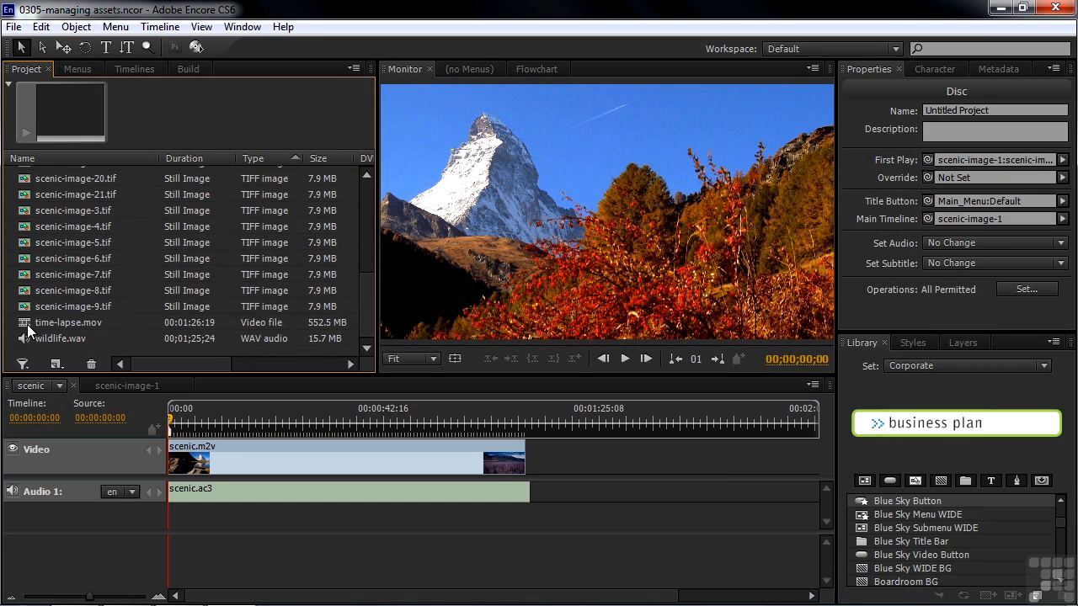
click(27, 323)
mouse_move(29, 335)
mouse_down()
mouse_move(84, 172)
mouse_move(77, 190)
mouse_move(52, 177)
mouse_up()
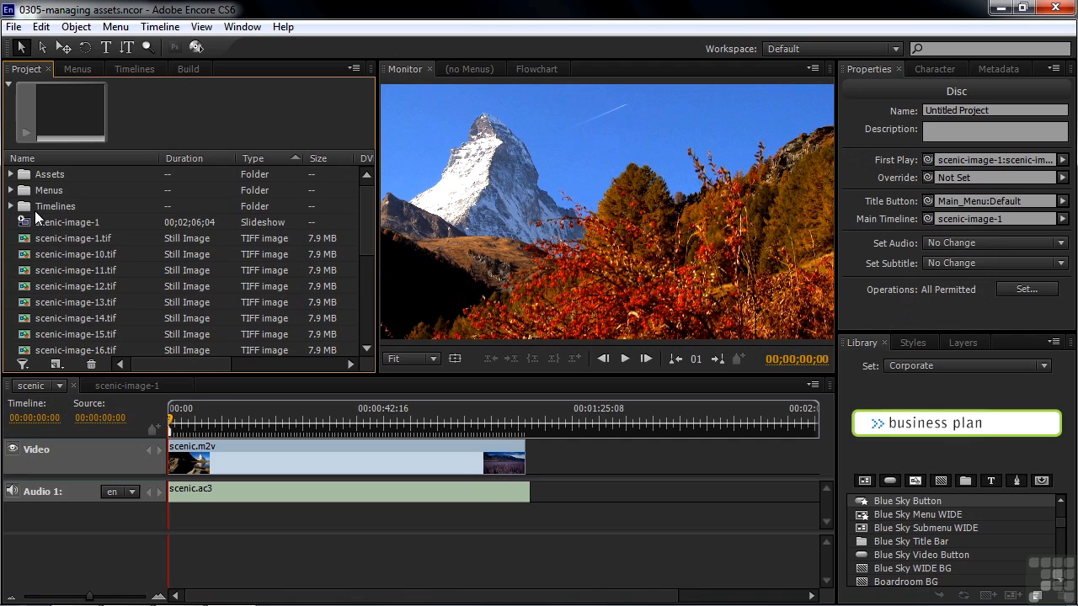
mouse_move(367, 221)
mouse_down()
mouse_move(364, 321)
mouse_move(369, 197)
mouse_up()
Create a new project folder named Slide show
click(58, 368)
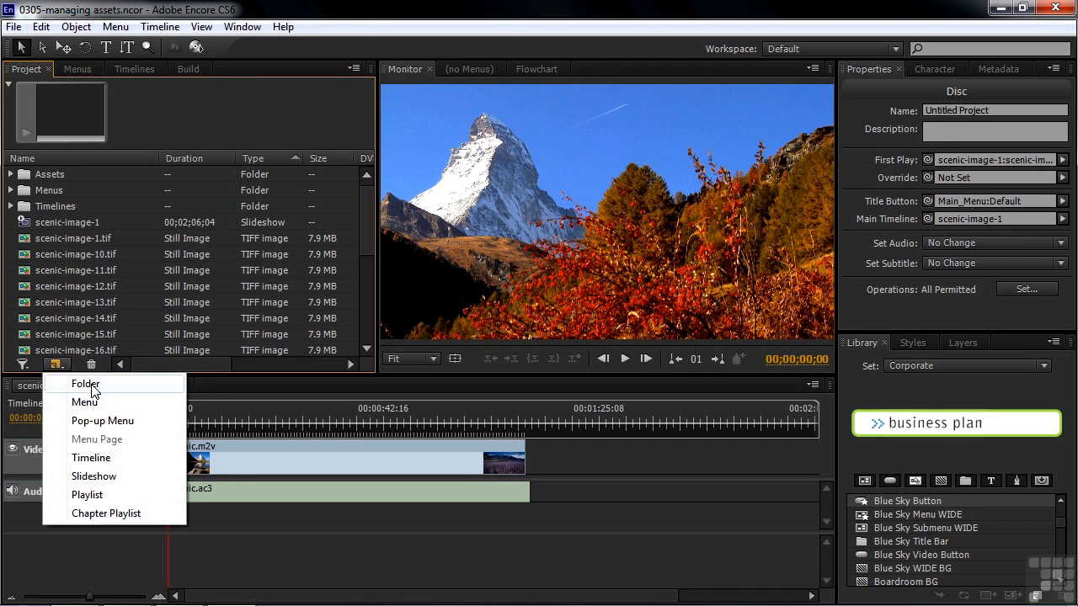
click(94, 386)
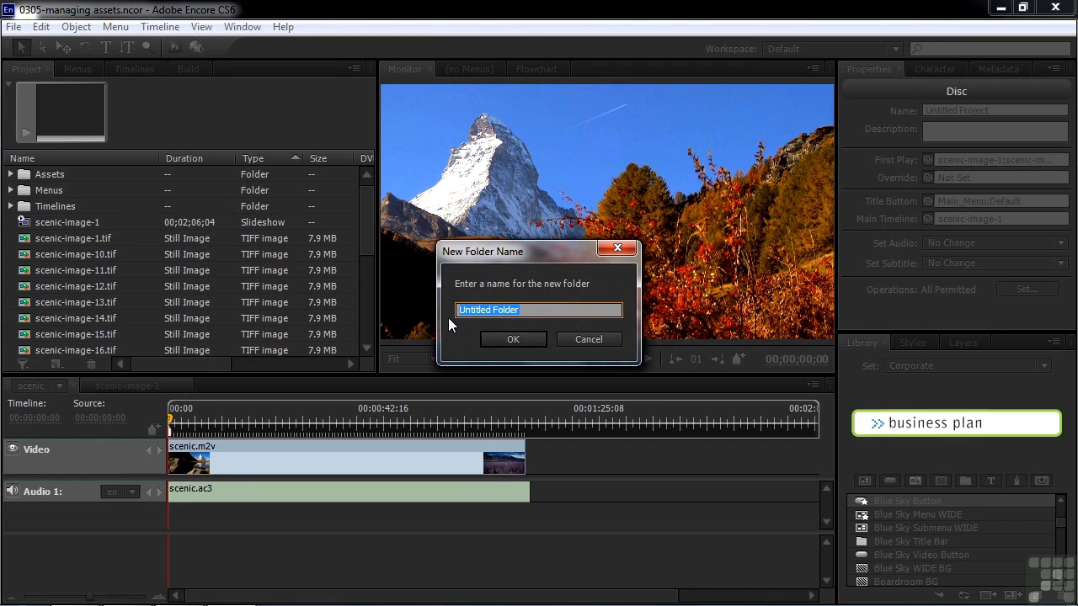
text(Slide)
text( show)
click(516, 337)
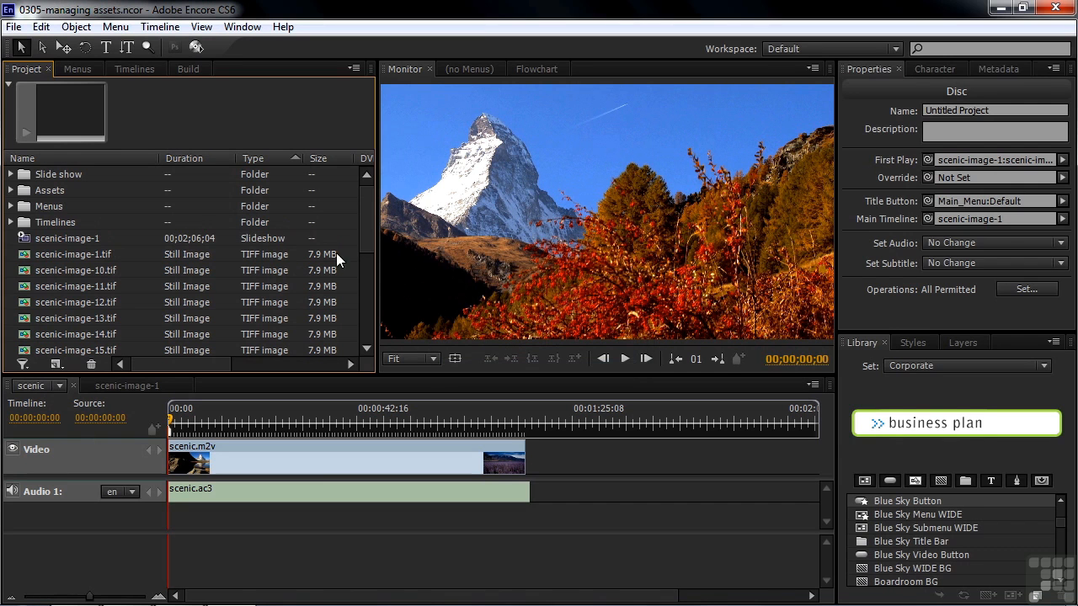
Move the scenic-image-1 slideshow and all its TIFF images into the Slide show folder and expand it
click(30, 238)
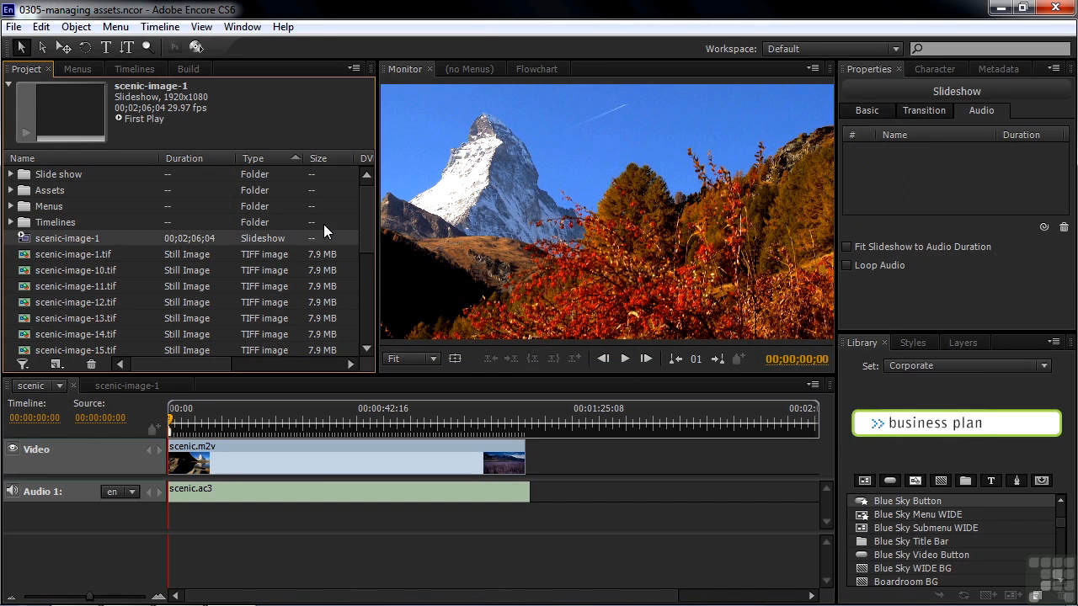
drag(360, 223, 361, 338)
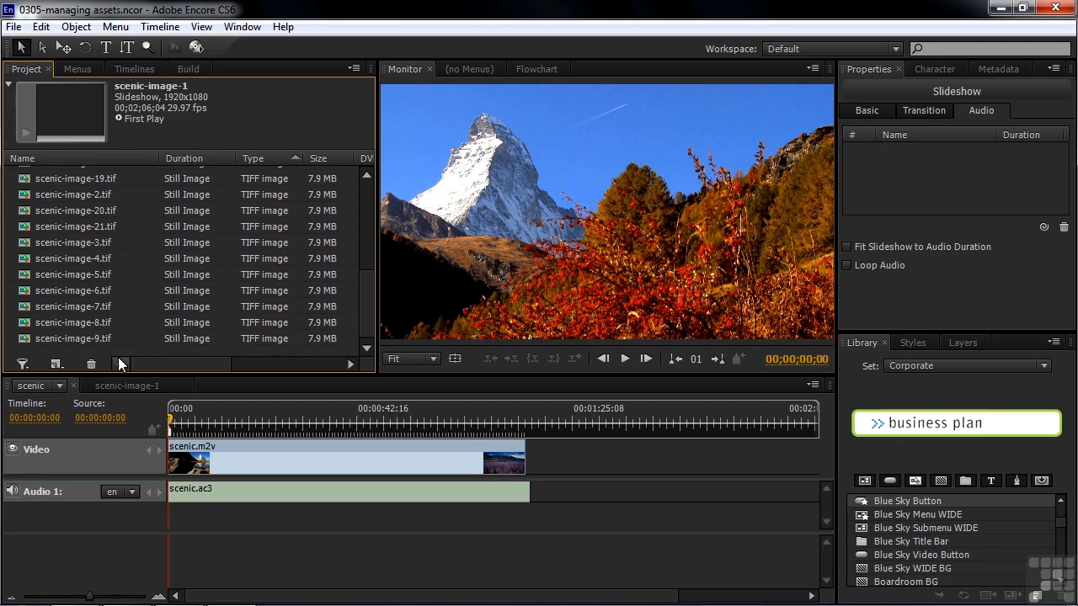
shift+click(26, 341)
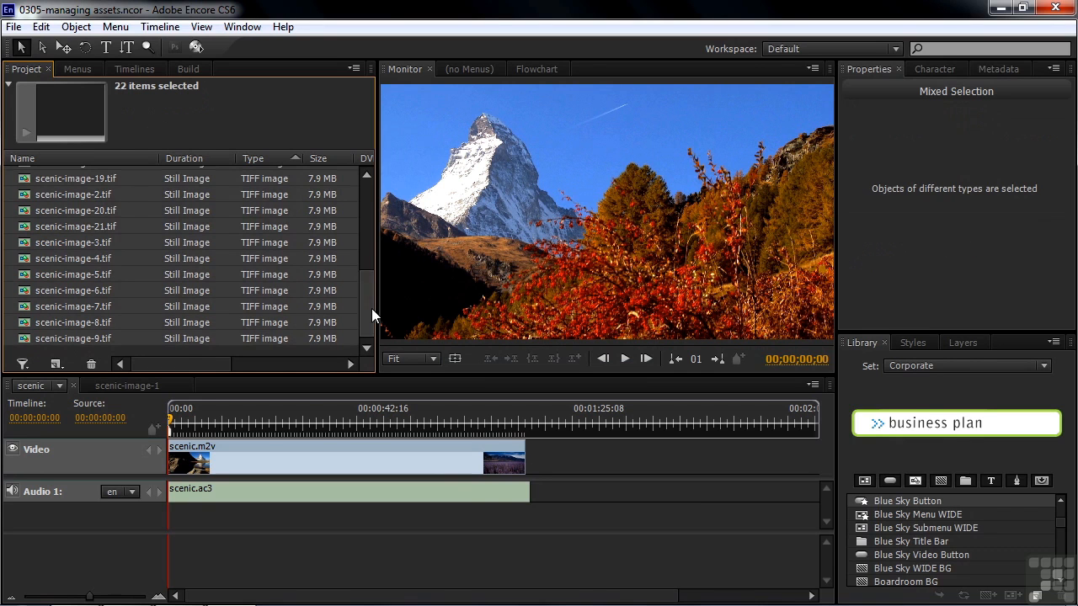
drag(366, 330, 366, 177)
drag(34, 238, 42, 175)
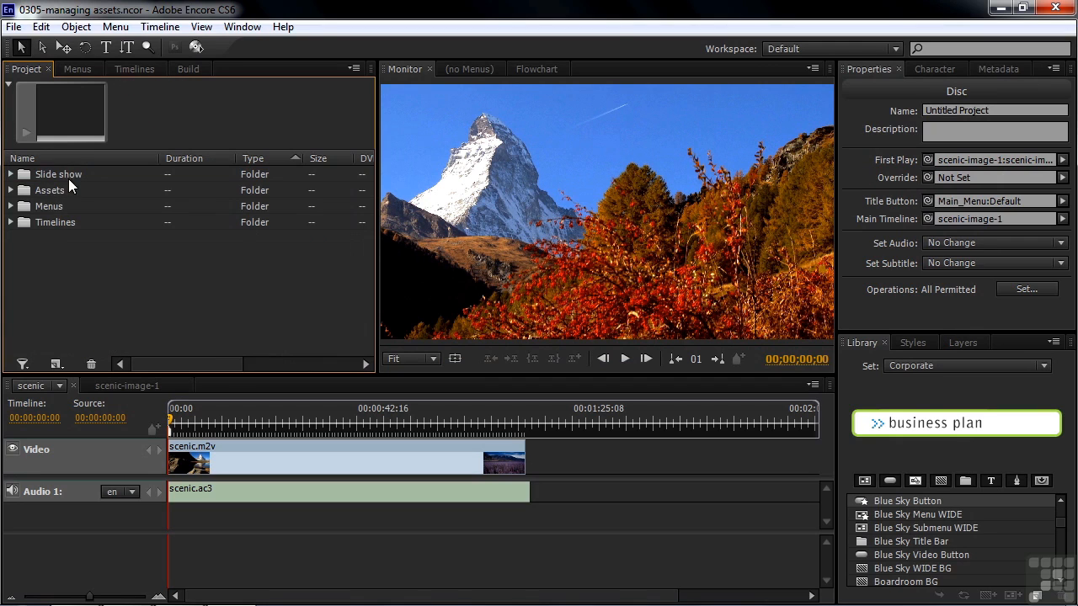
click(12, 174)
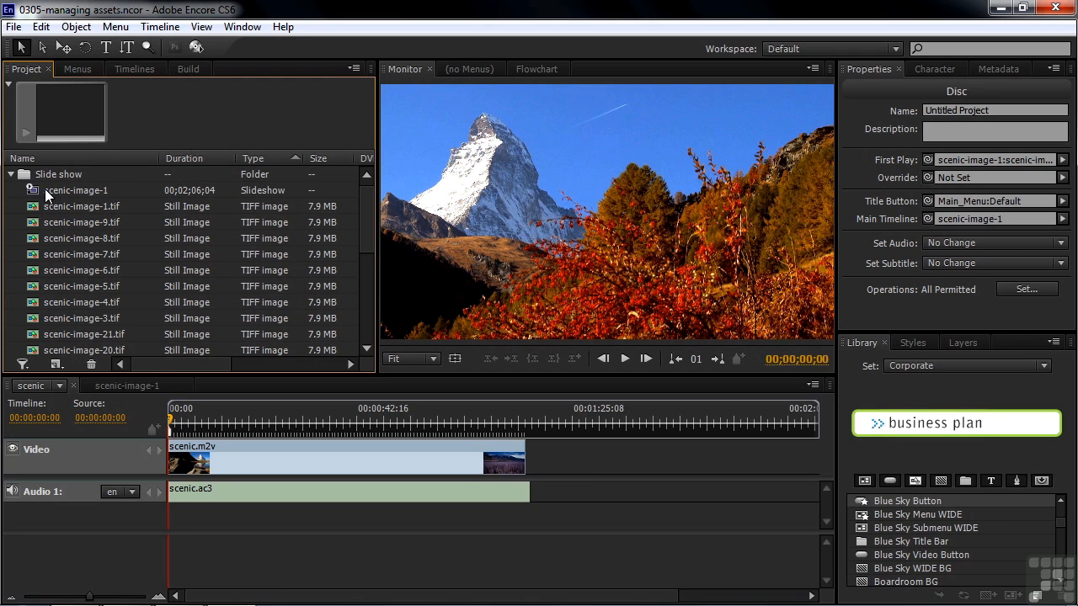
Rename the scenic-image-1 slideshow to Scenic slide show via its context menu
right_click(45, 192)
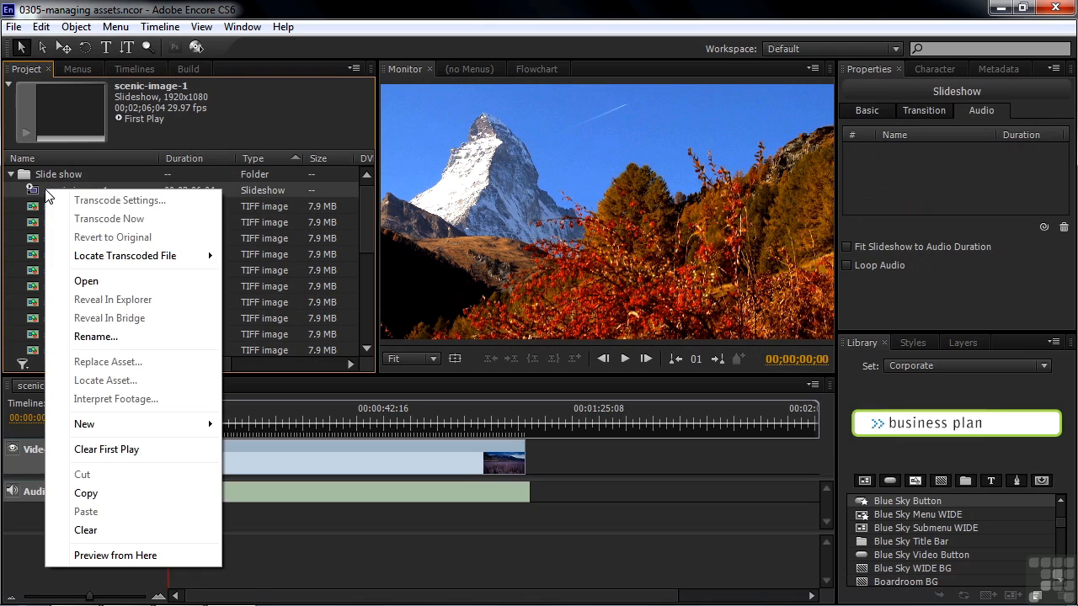
click(138, 336)
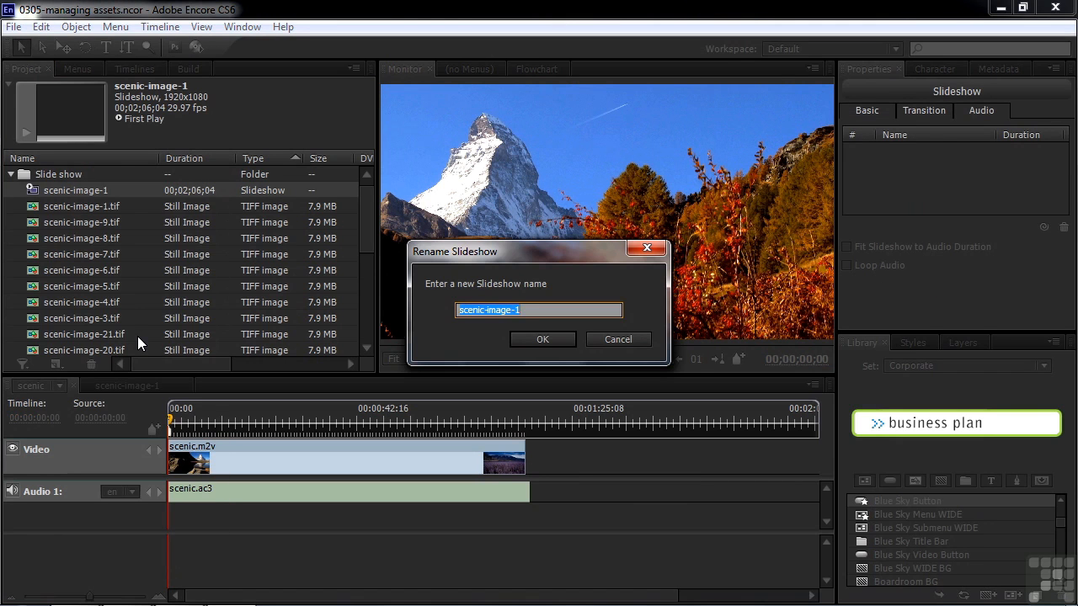
text(Scenic )
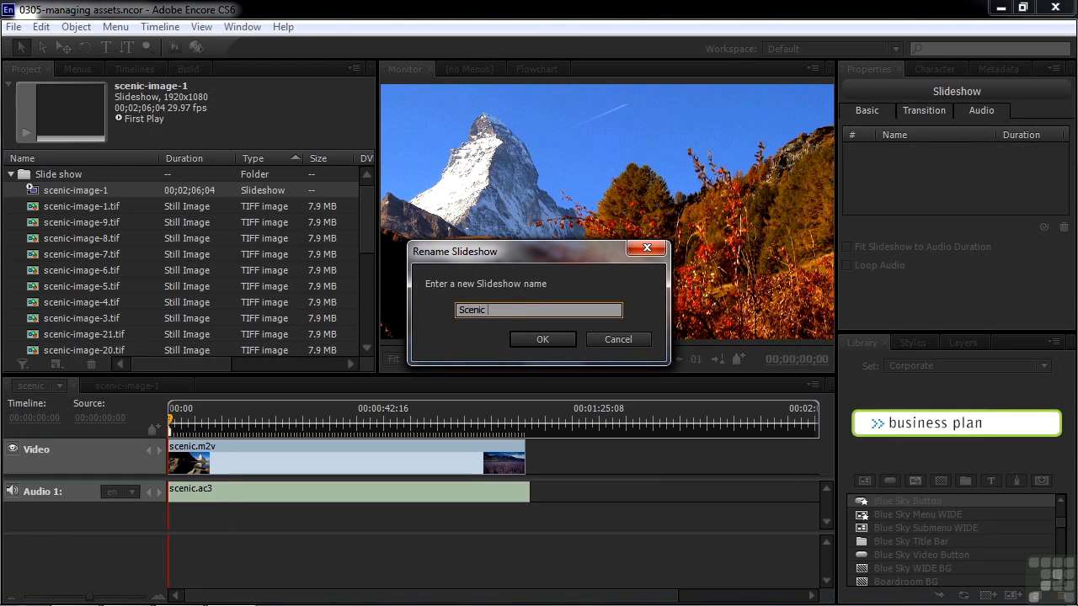
text(slide show)
click(543, 339)
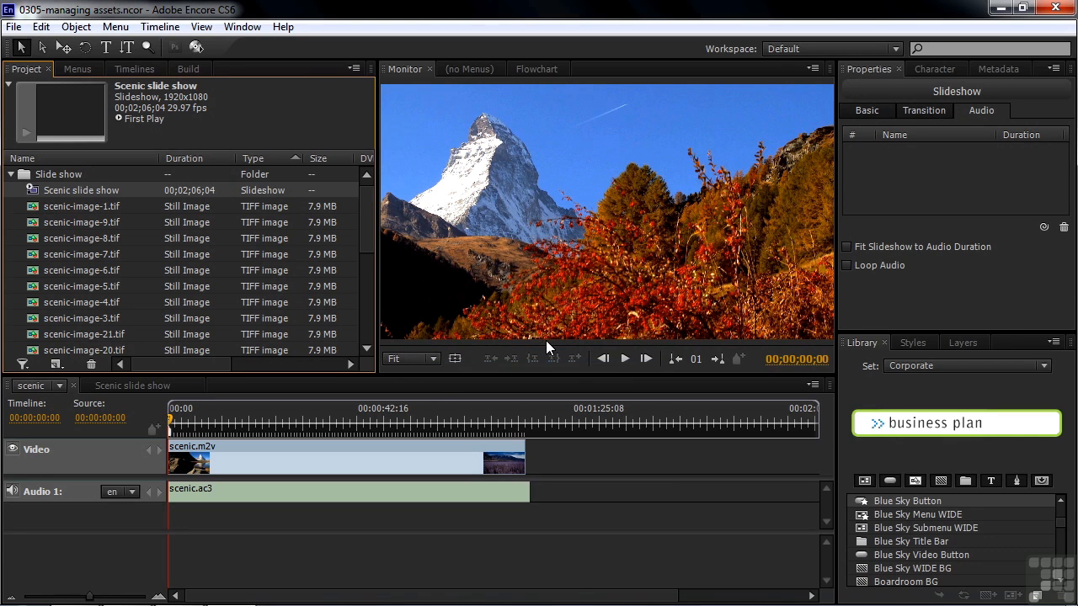
click(71, 208)
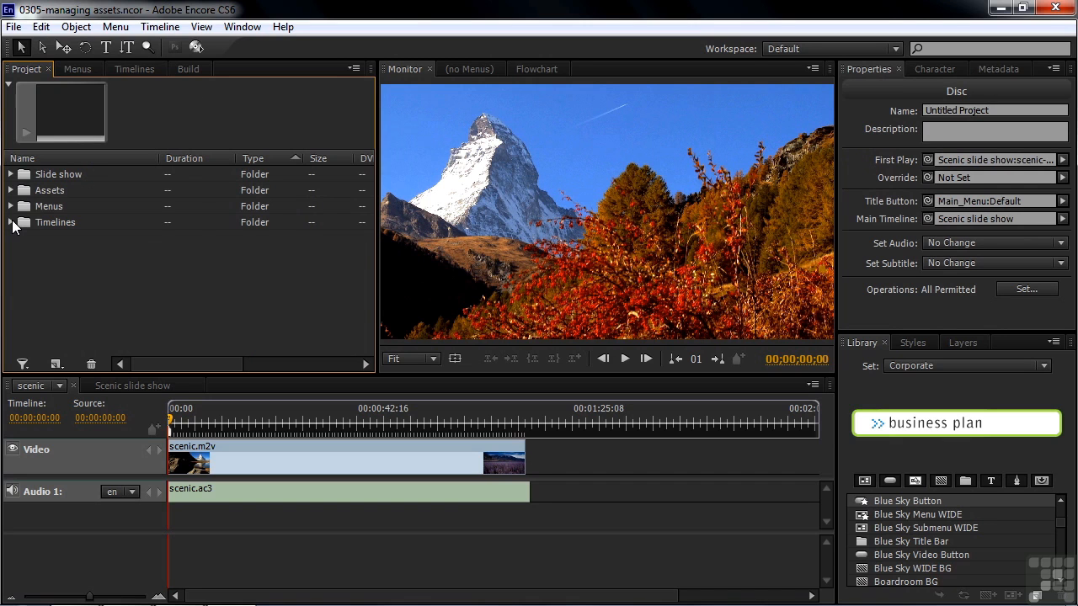
click(11, 190)
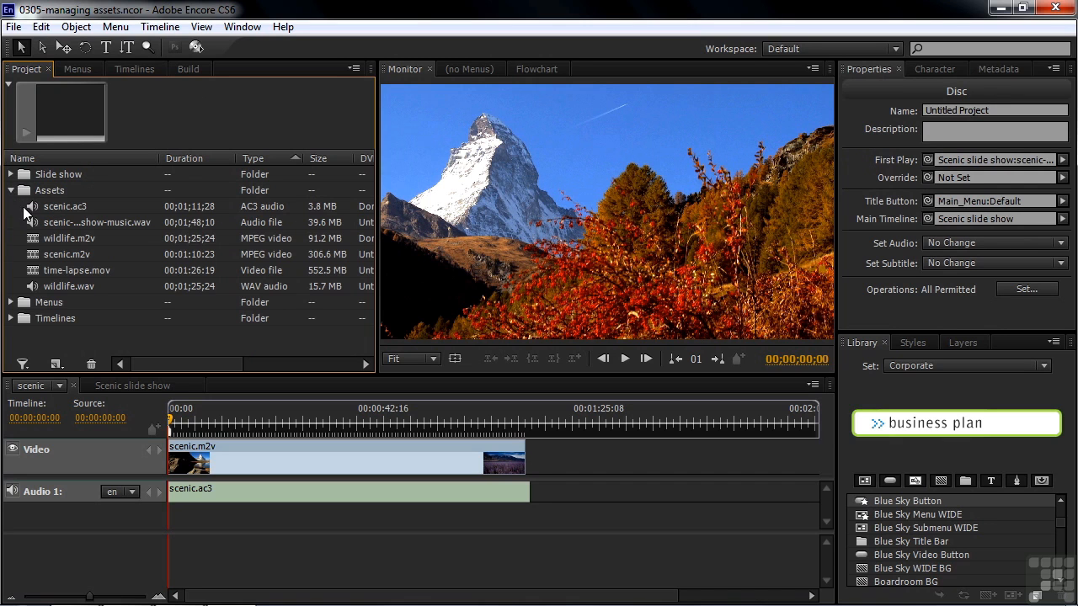
click(34, 238)
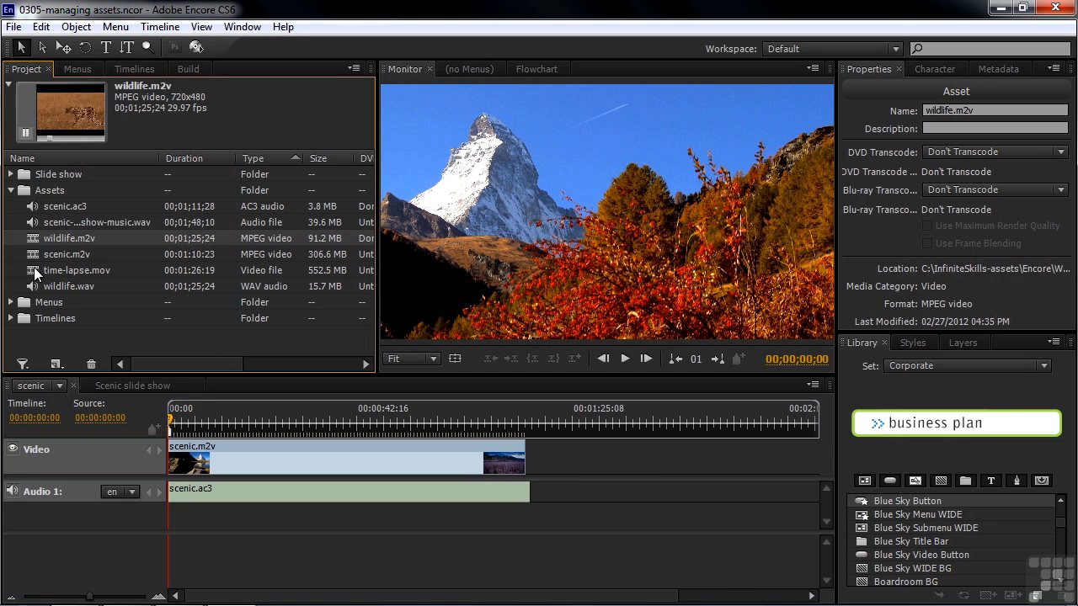
click(34, 267)
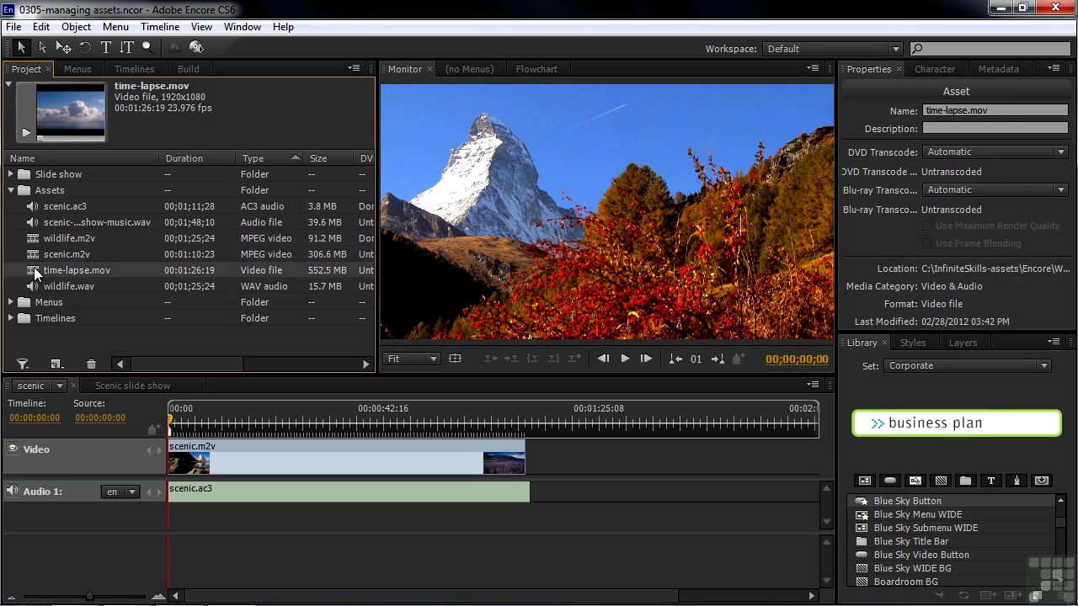
click(27, 135)
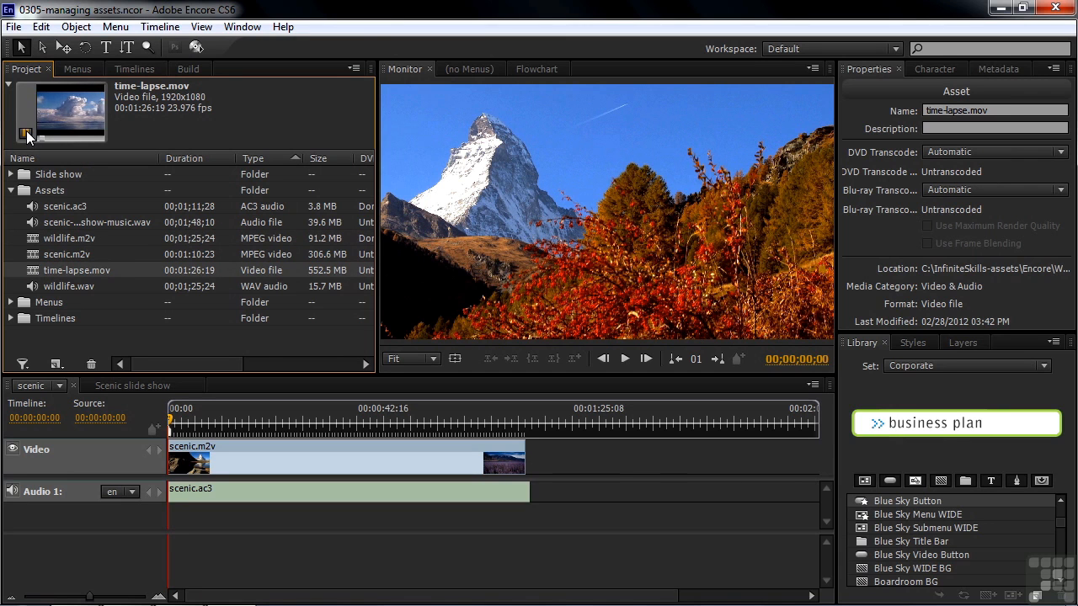
click(28, 135)
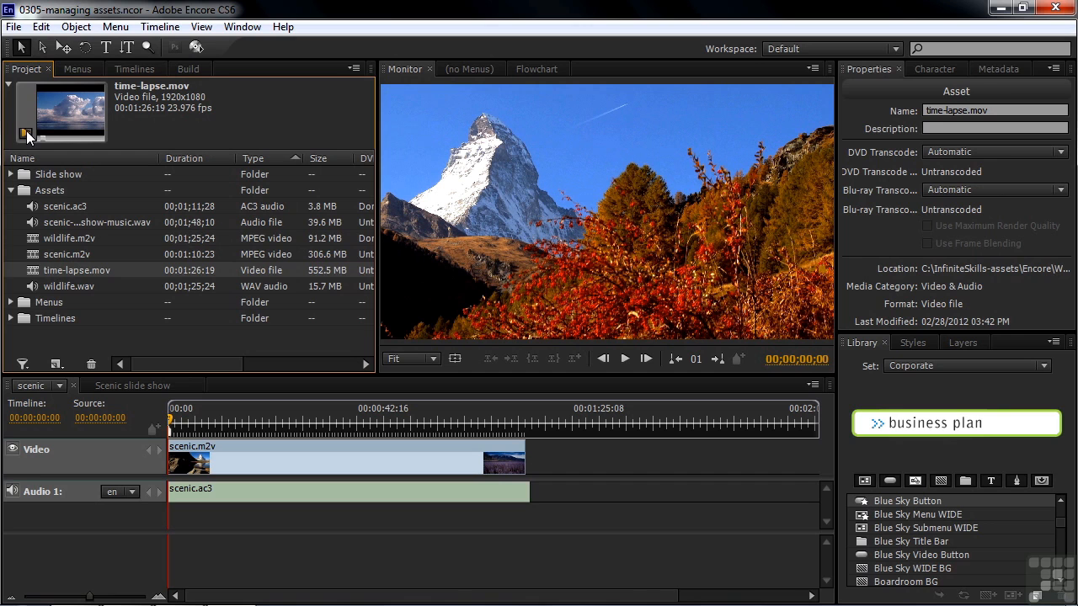
click(11, 175)
click(32, 208)
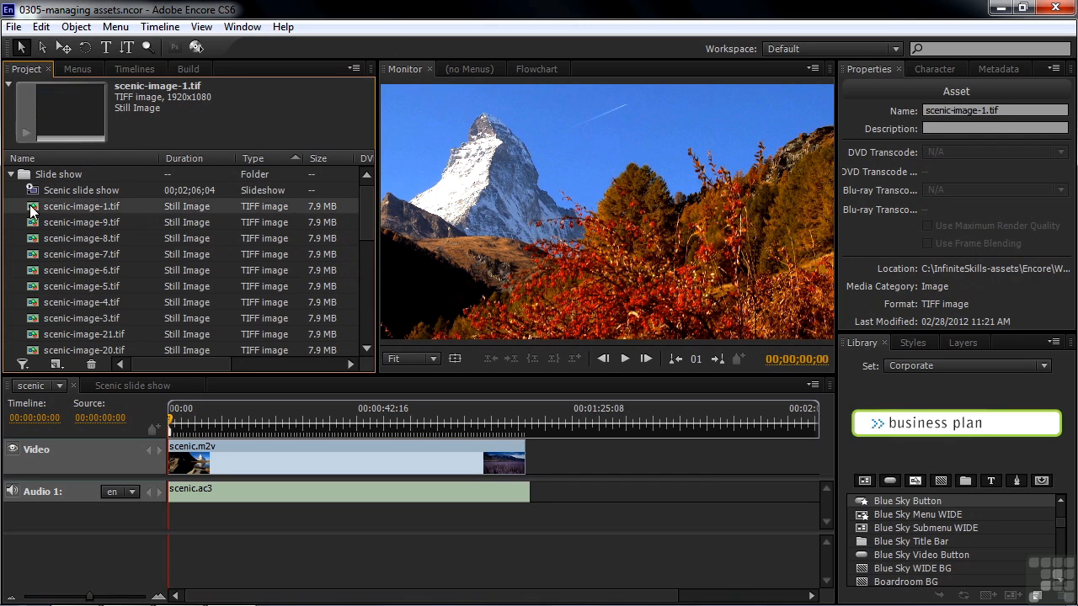
click(11, 174)
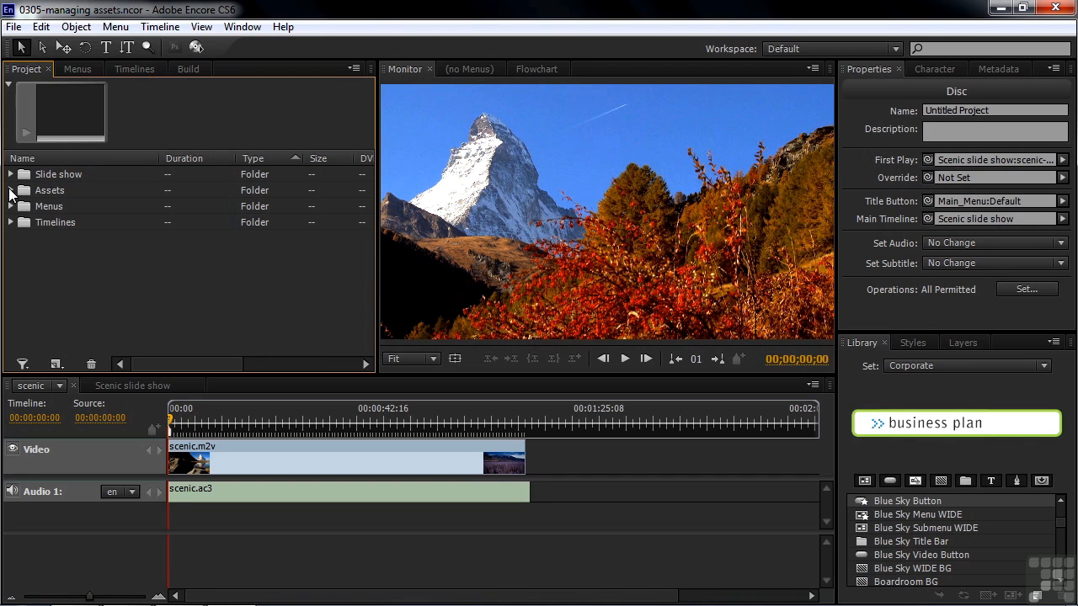
Expand Assets, start Replace Asset on scenic.ac3, then cancel so it stays unreplaced
click(11, 191)
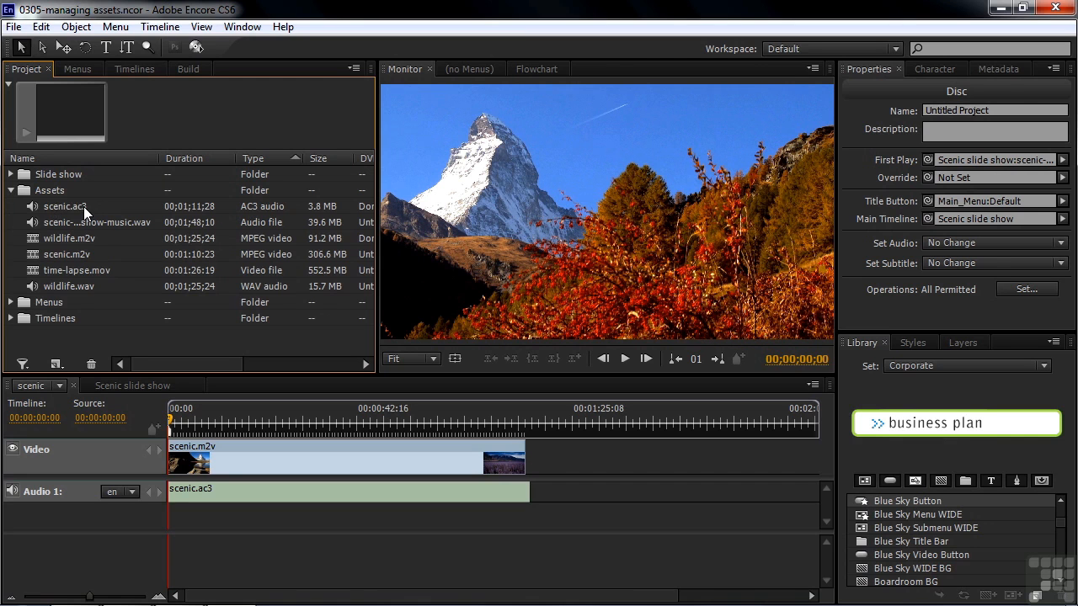
click(38, 206)
right_click(38, 205)
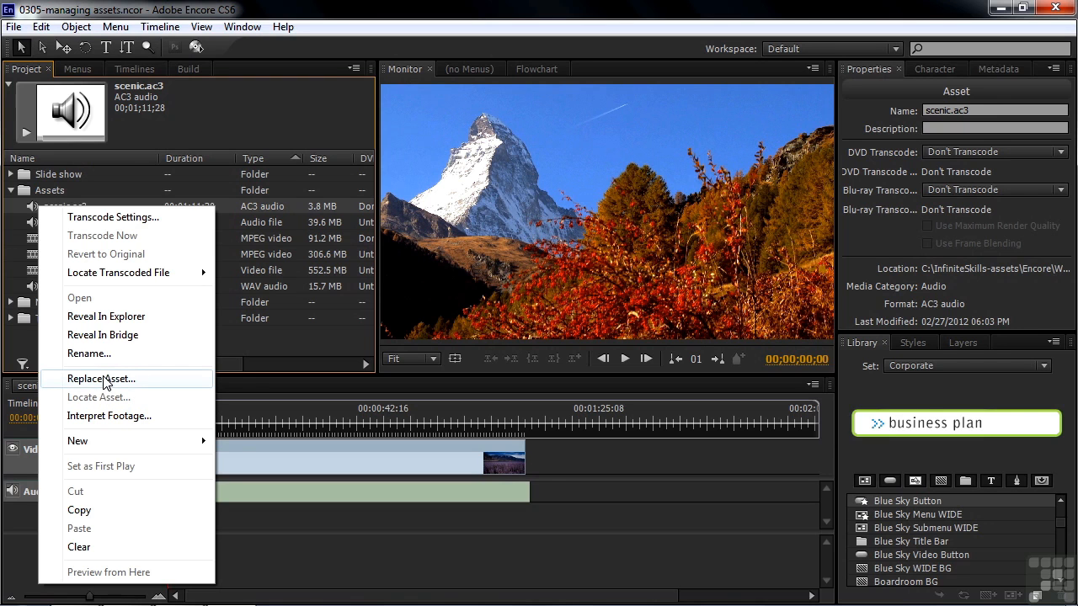
click(78, 383)
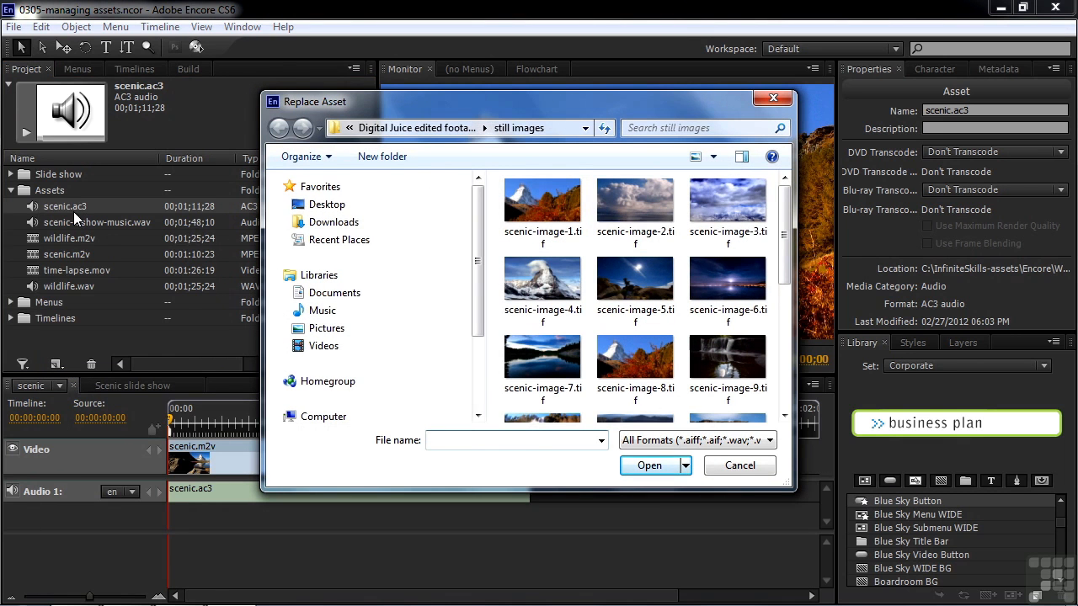
click(743, 465)
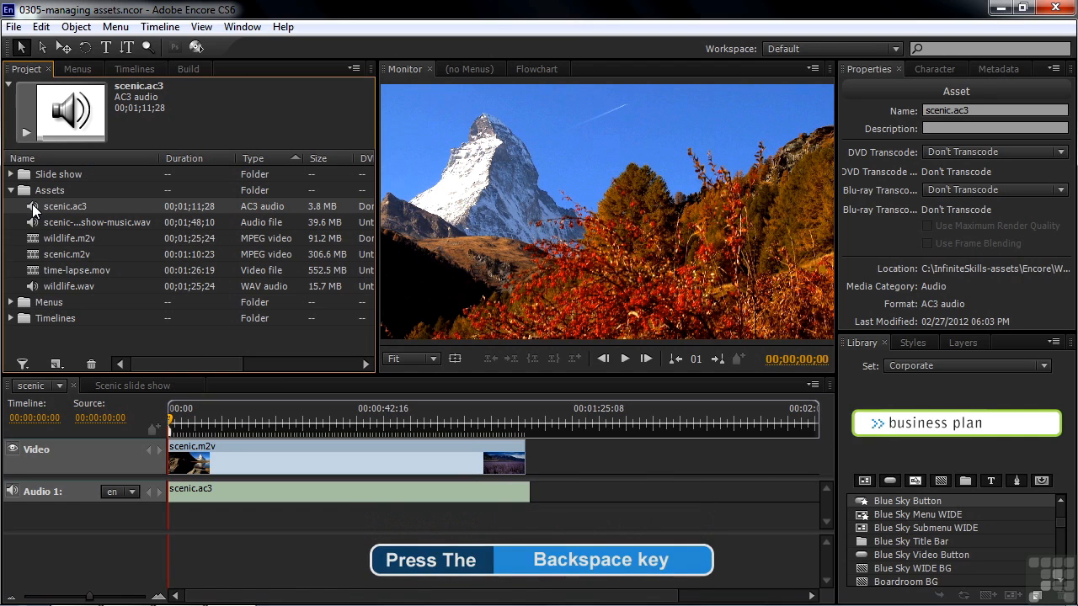
Attempt to delete the in-use scenic.ac3, acknowledge the refusal, and collapse Assets
key(BackSpace)
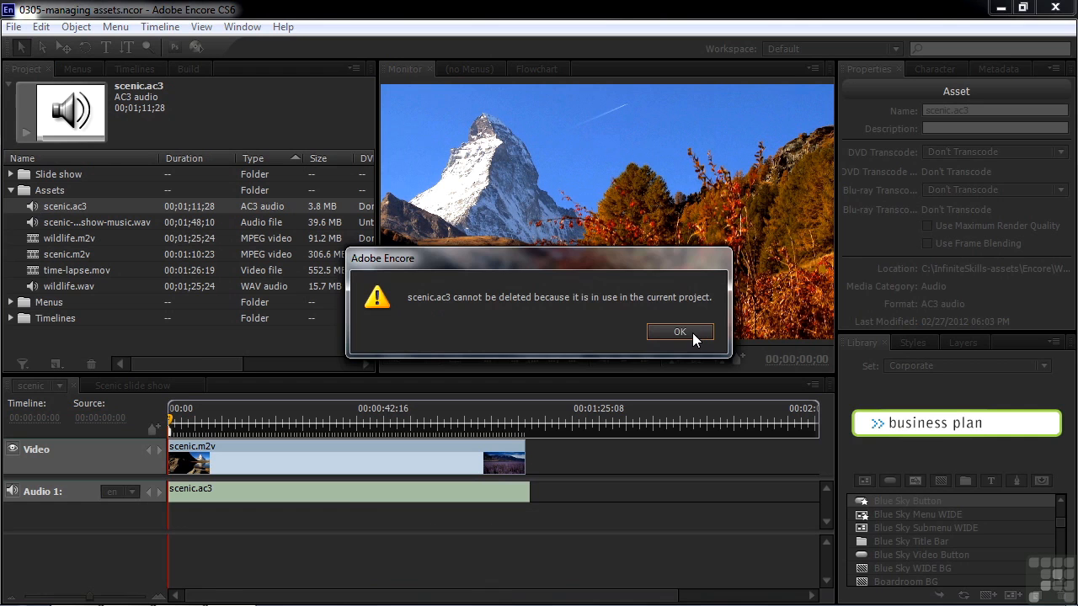
click(680, 333)
click(11, 190)
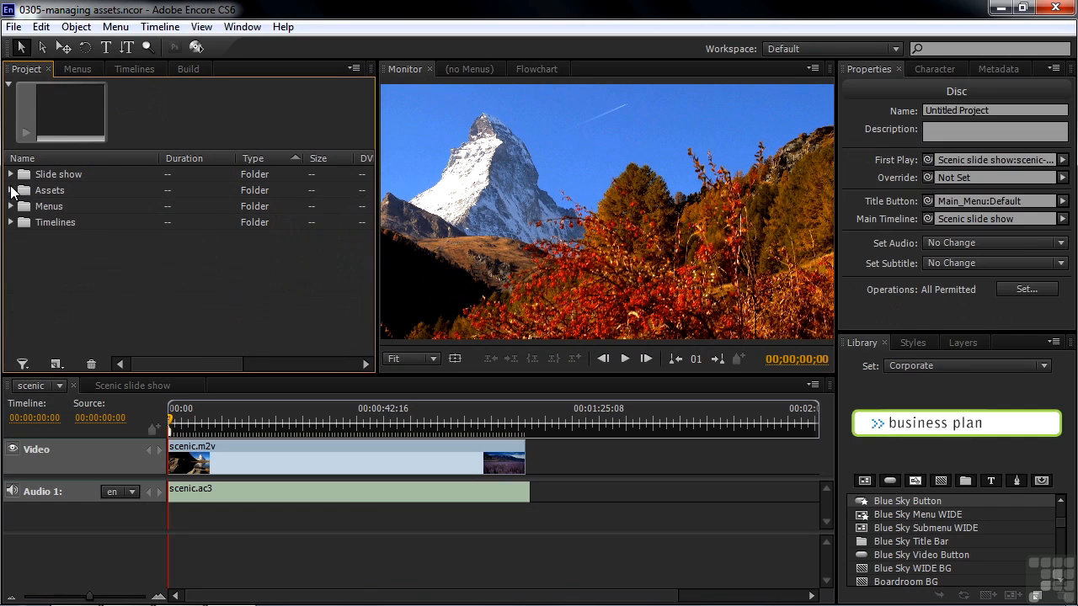
Attempt to delete scenic-image-9.tif from Slide show, acknowledge the refusal, and collapse the folder
click(10, 174)
click(48, 221)
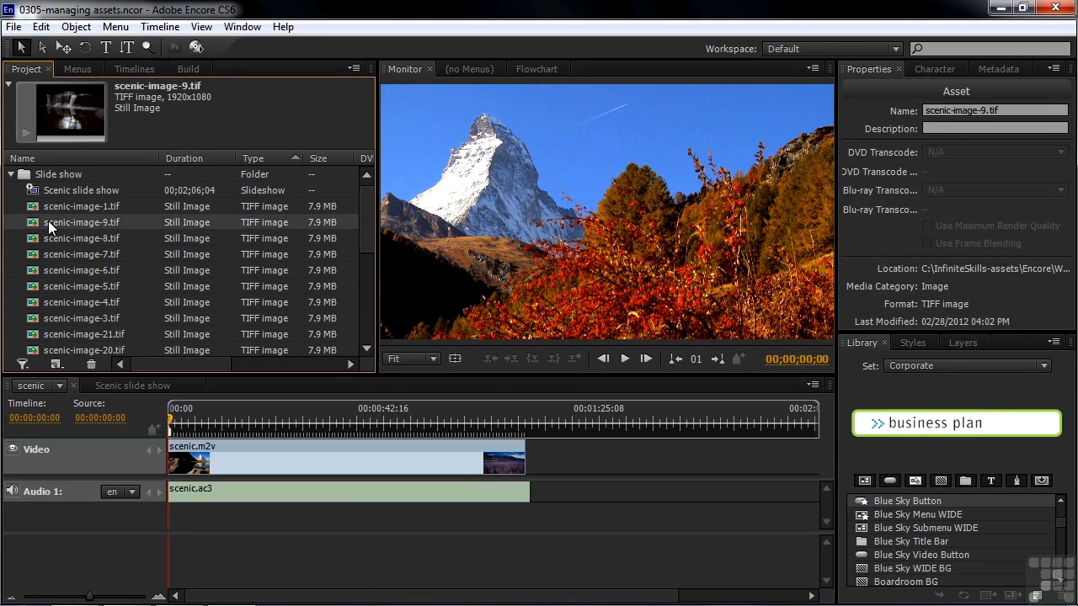
key(Delete)
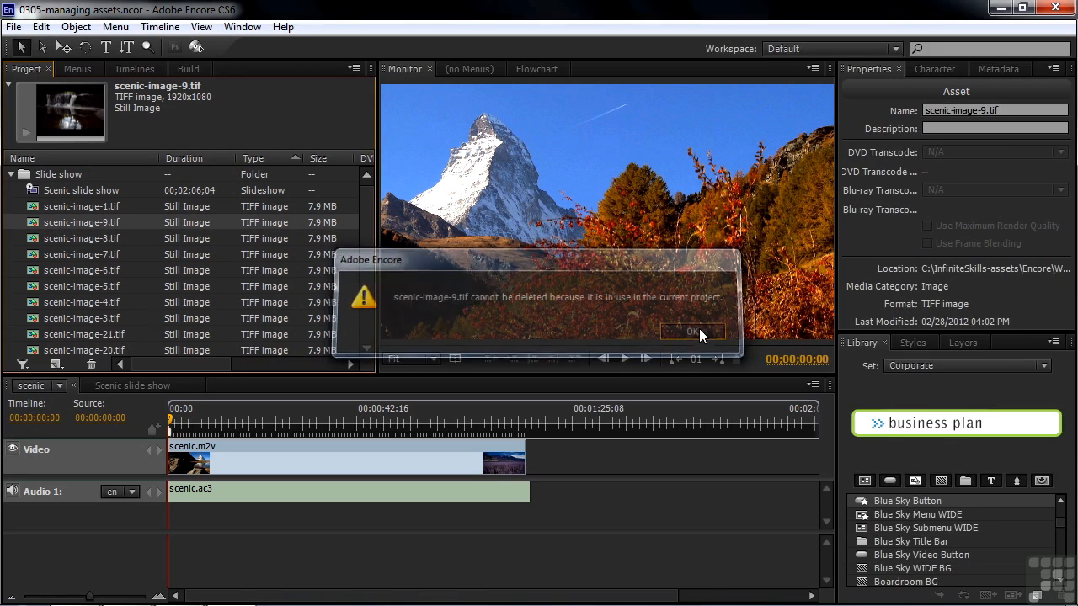
click(699, 335)
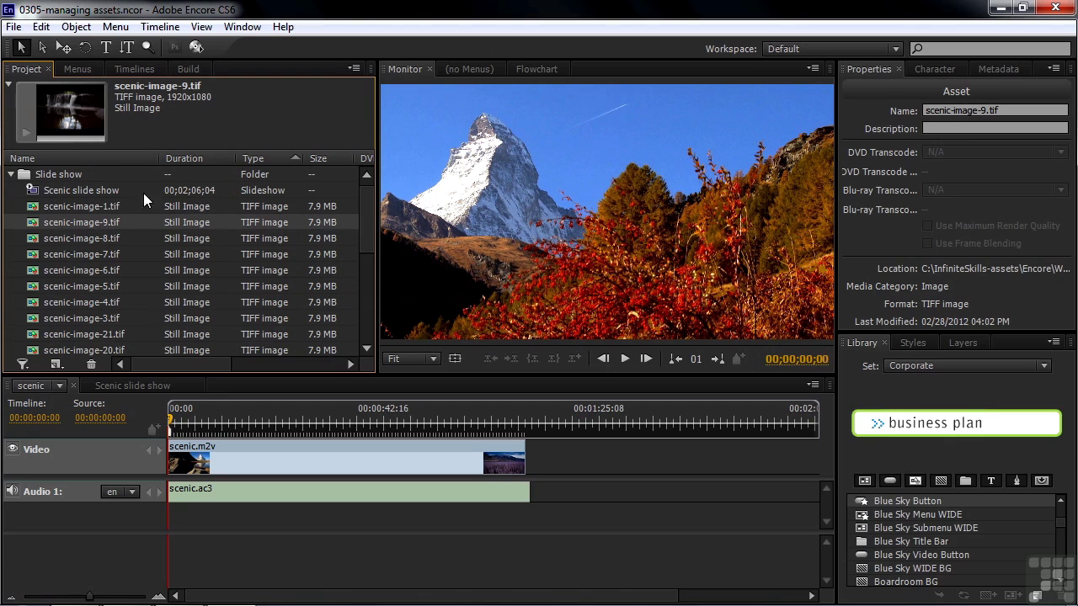
click(11, 174)
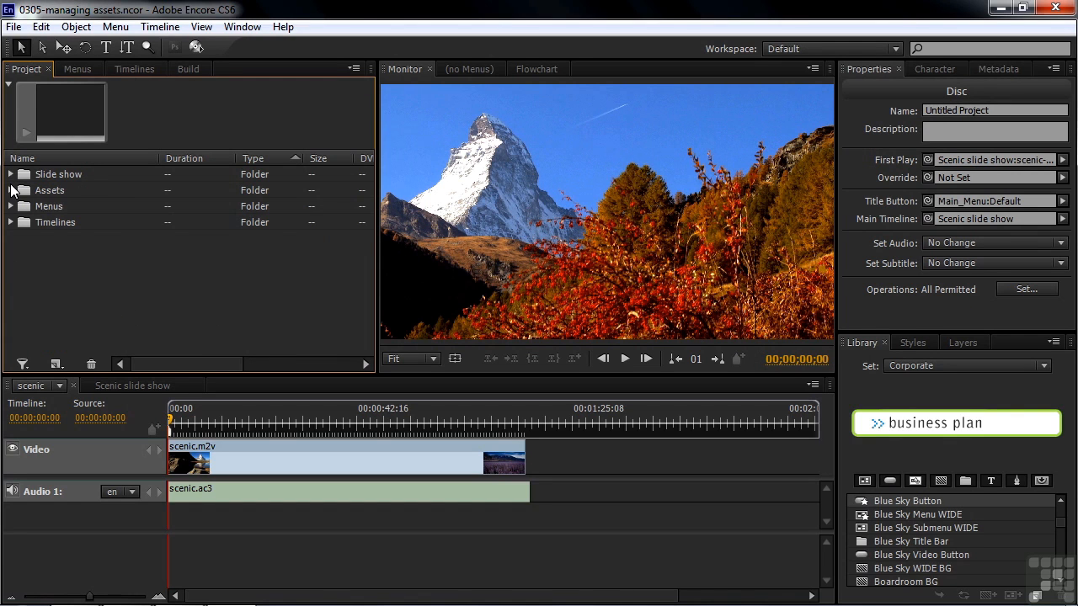
Delete the Special_Features menu from the Menus folder, then undo to restore it
click(10, 207)
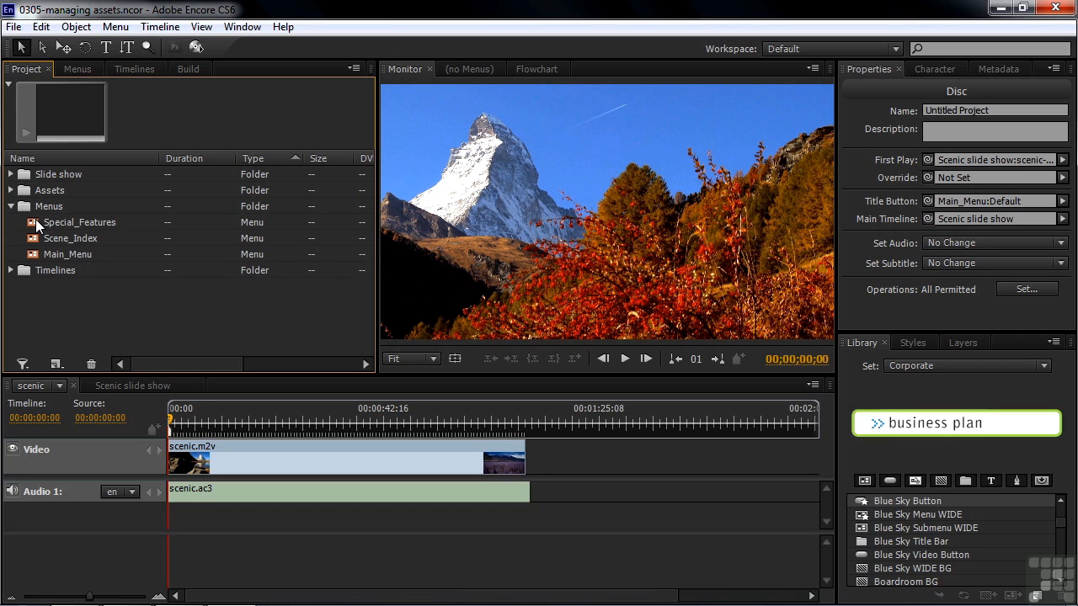
click(38, 222)
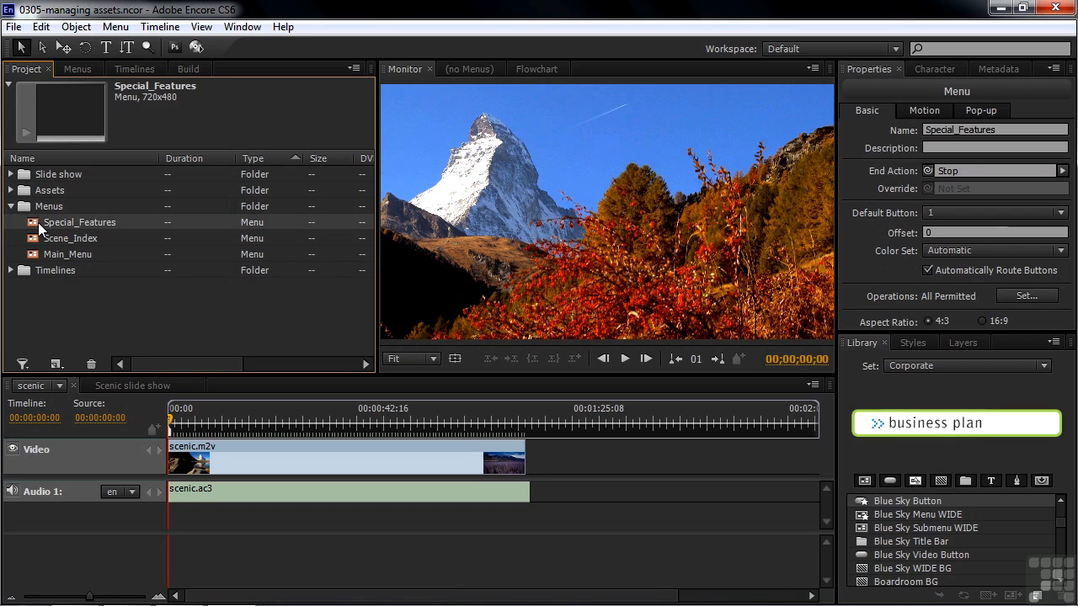
key(Delete)
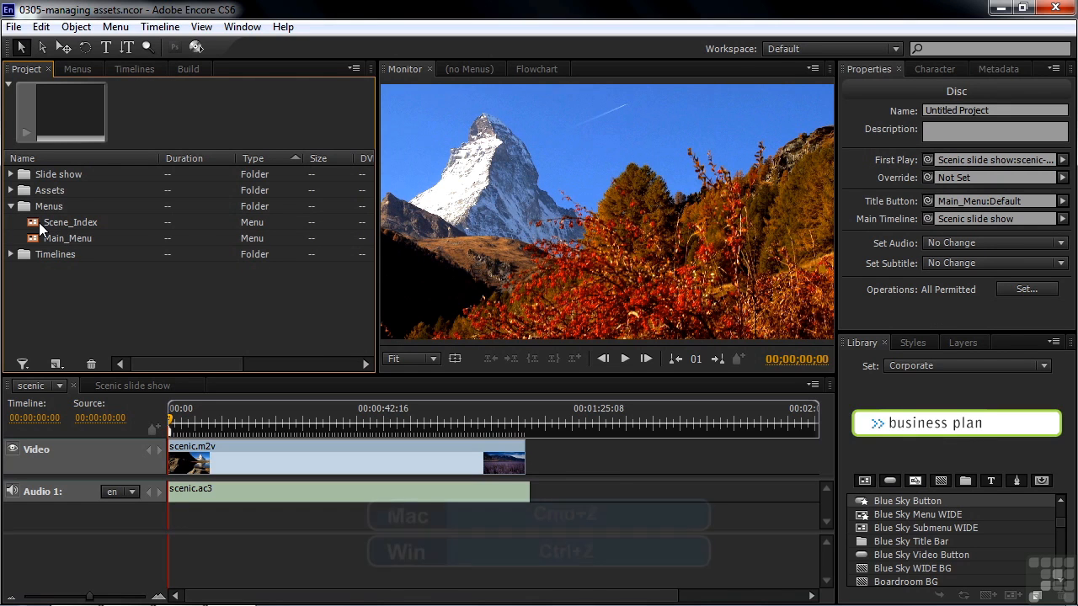
key(ctrl+z)
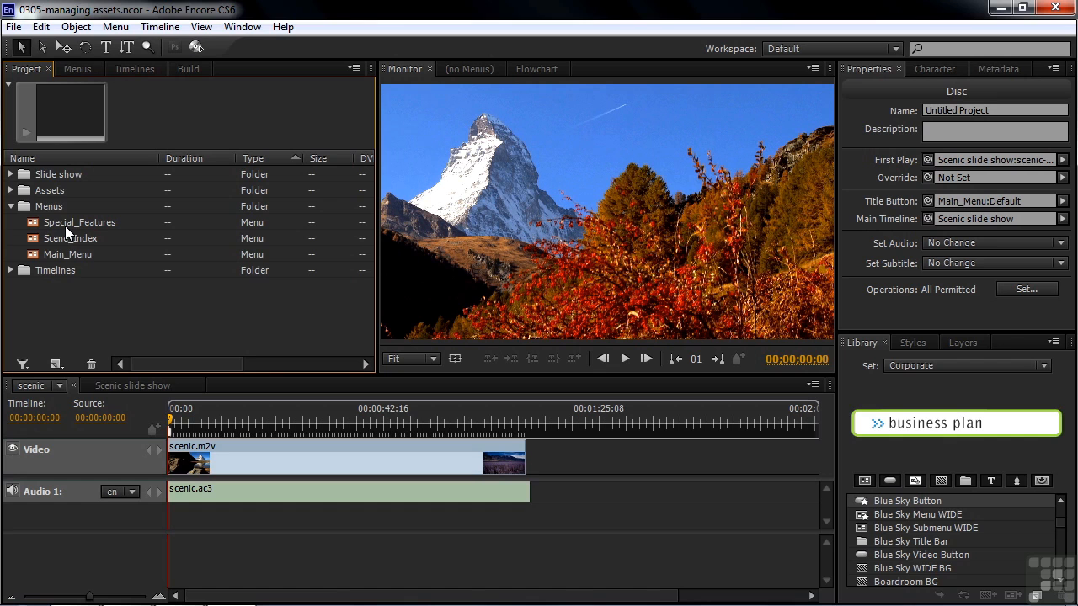
click(42, 26)
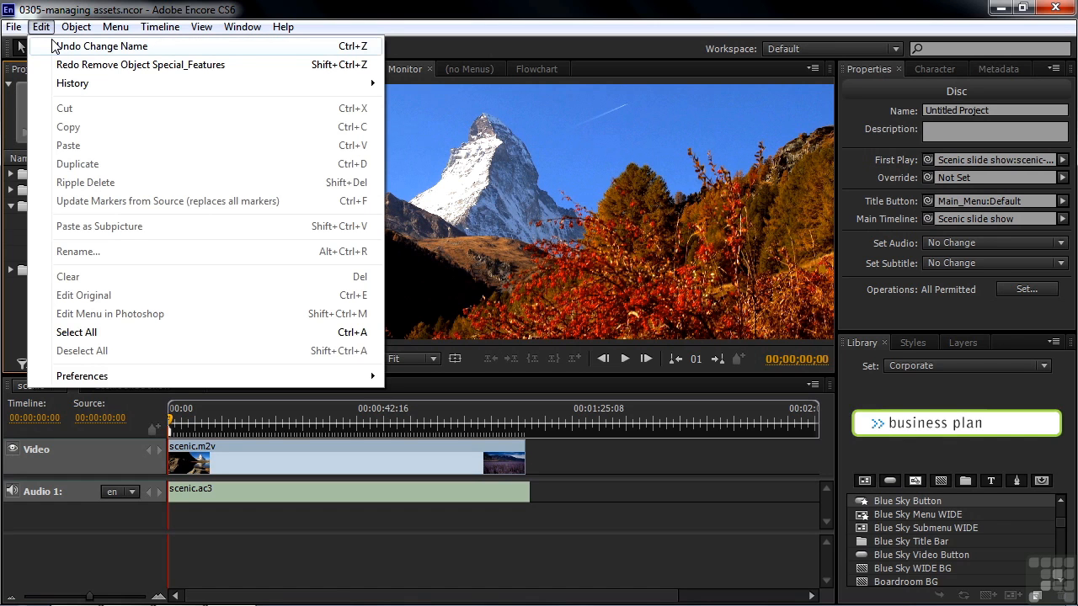
click(101, 46)
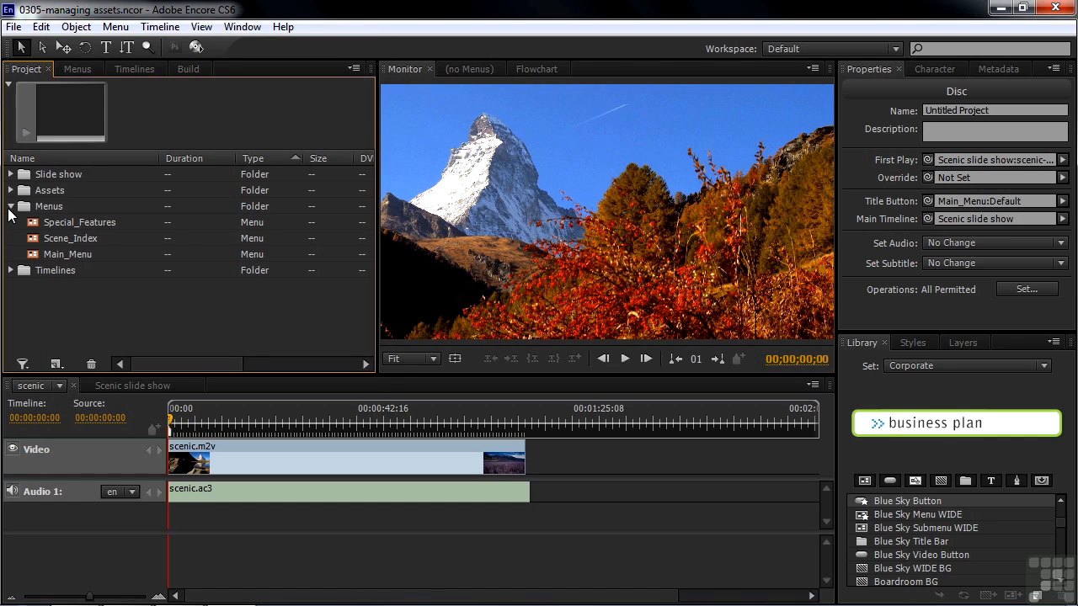